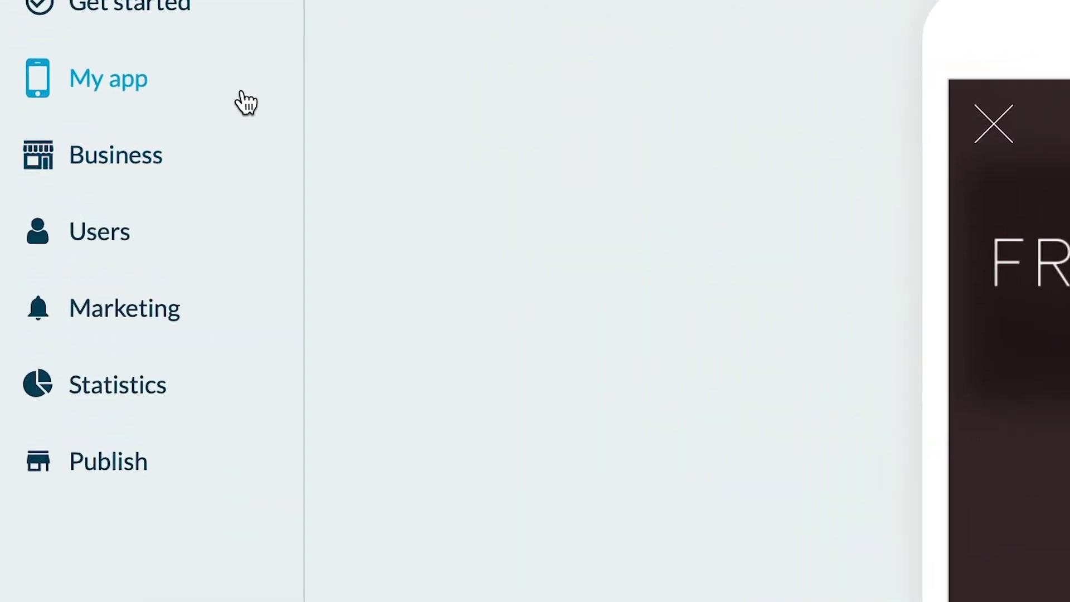
Step: Bring up the Content and Design options under My app in the sidebar
mouse_move(87, 85)
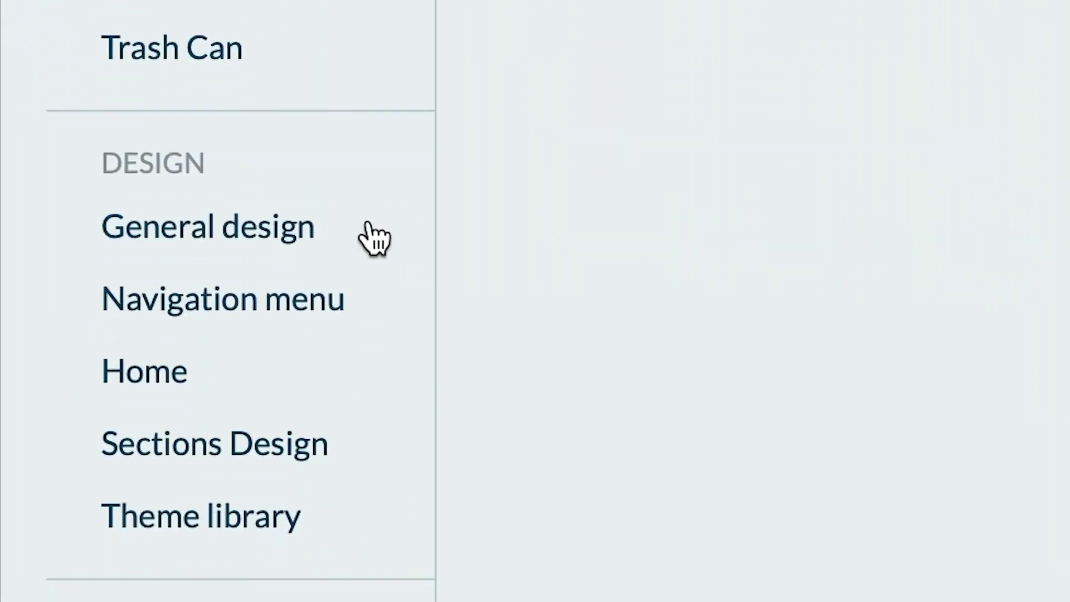
Step: Open the Home design page and show the widgets available to add
click(239, 375)
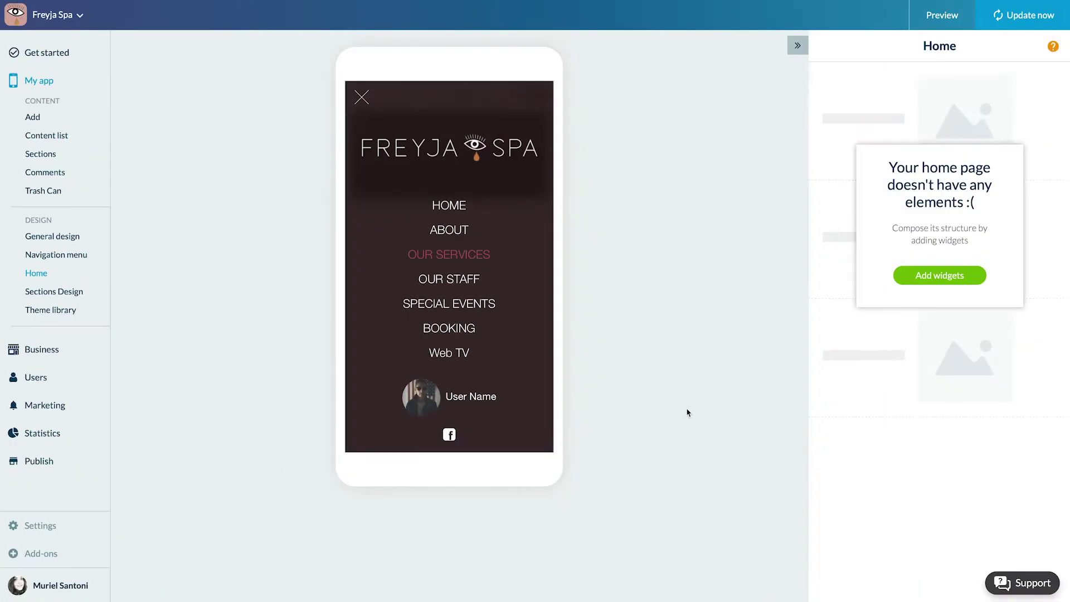
click(936, 278)
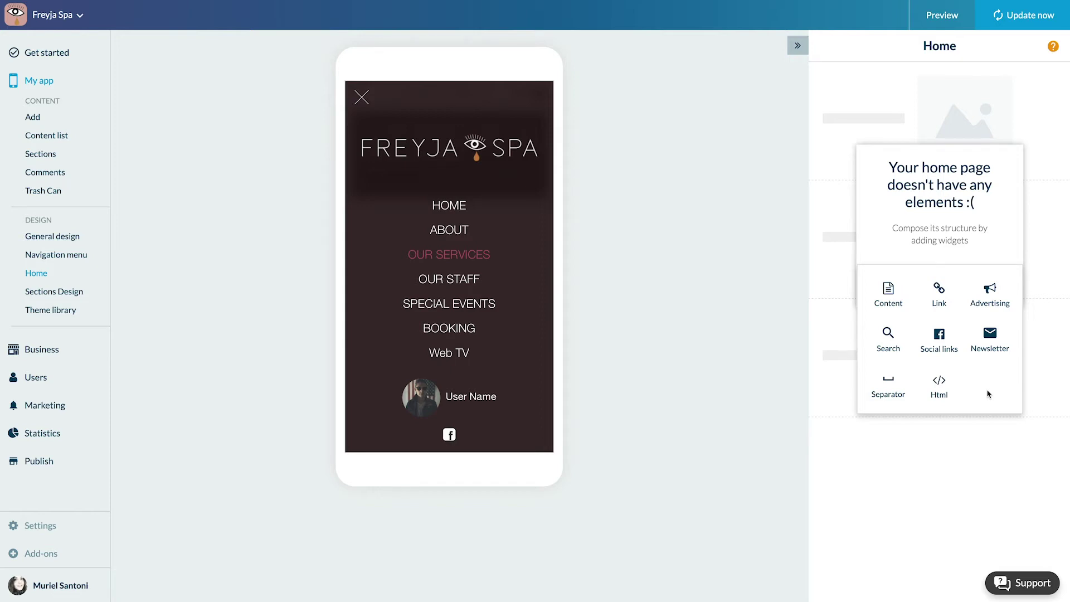
Step: Add a Link widget whose first link points to MASSAGES, with its own picture
click(949, 283)
click(939, 295)
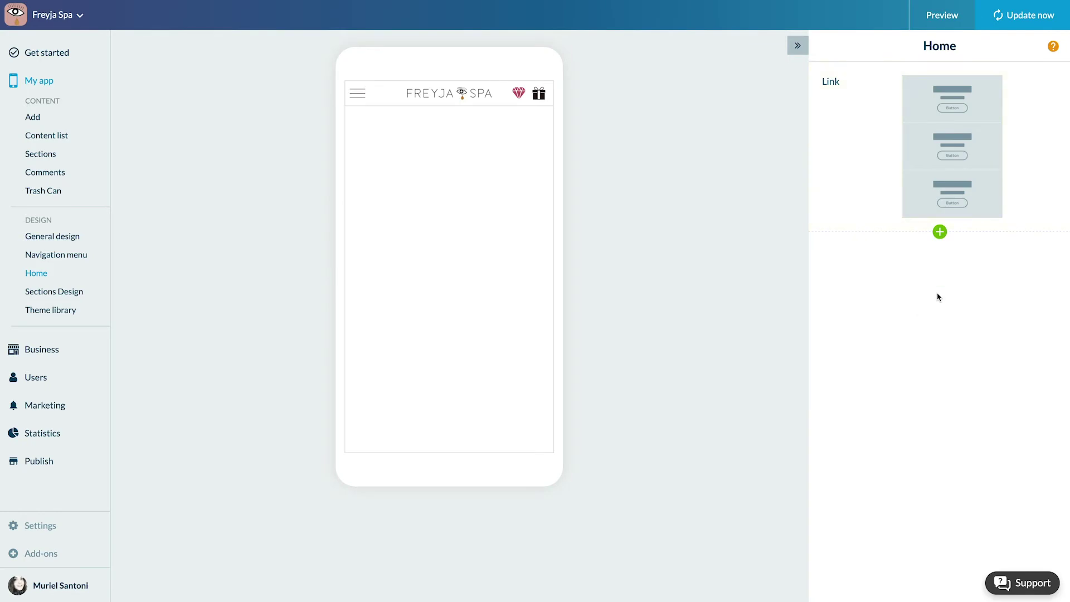
click(952, 147)
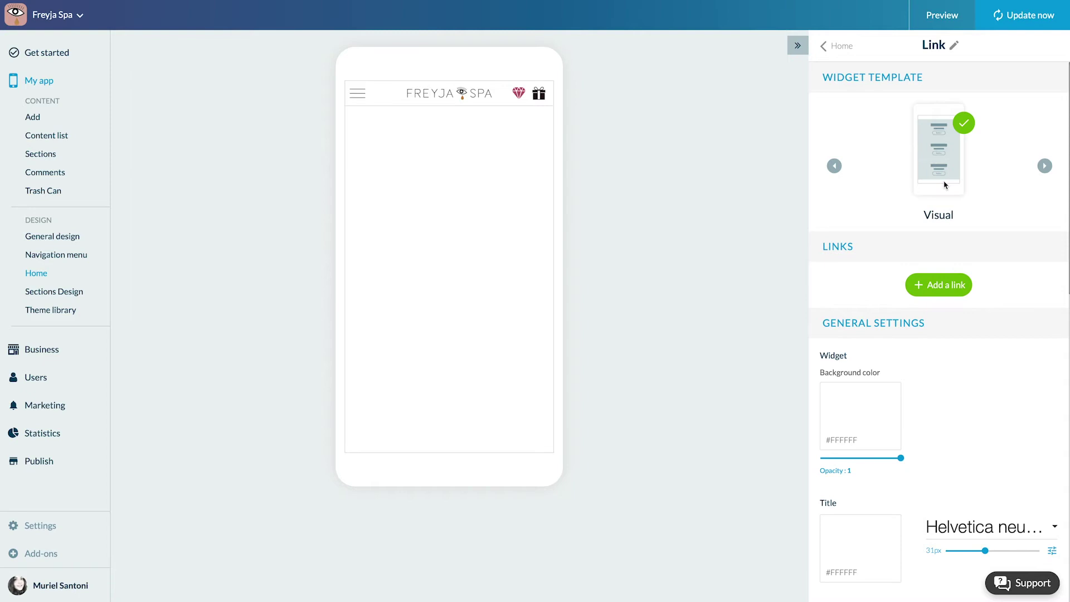
click(936, 287)
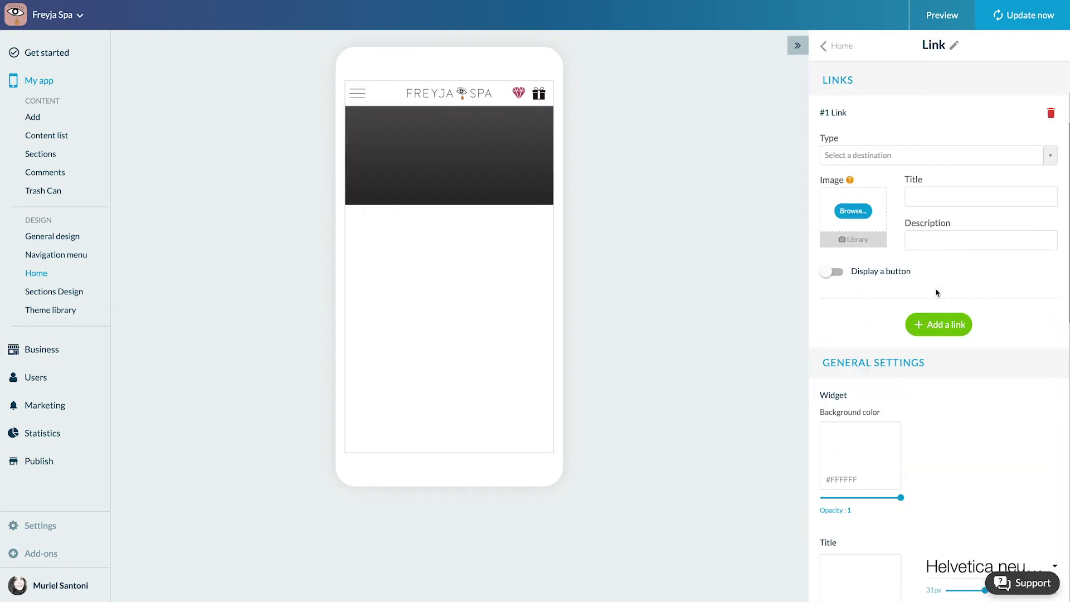
click(1050, 156)
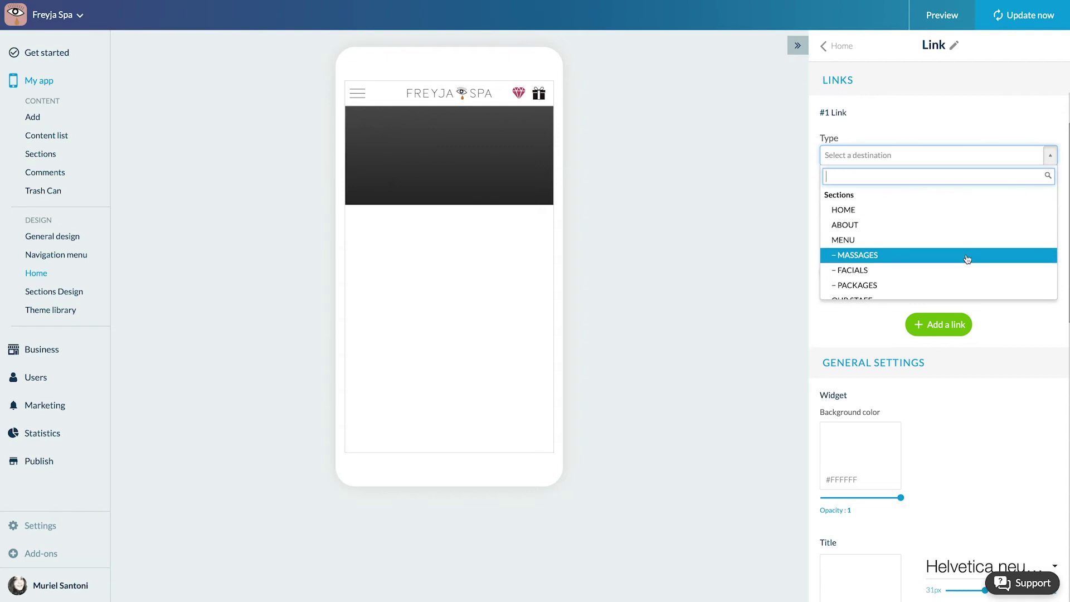
click(967, 259)
drag(969, 269, 848, 255)
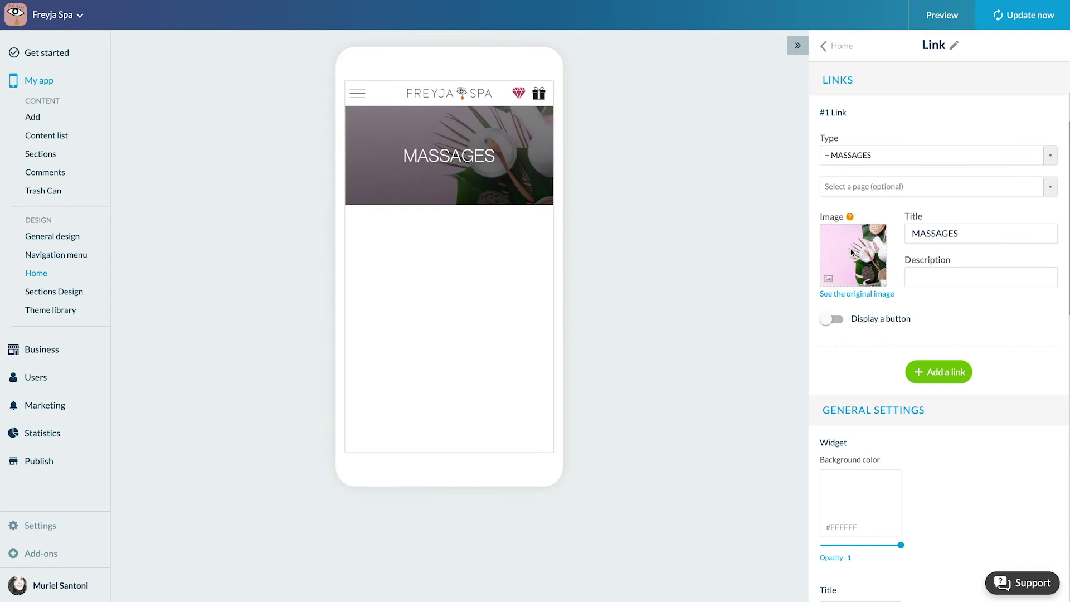
click(830, 319)
click(836, 322)
Step: Add FACIALS and PACKAGES links to the widget, each with its own picture
click(941, 372)
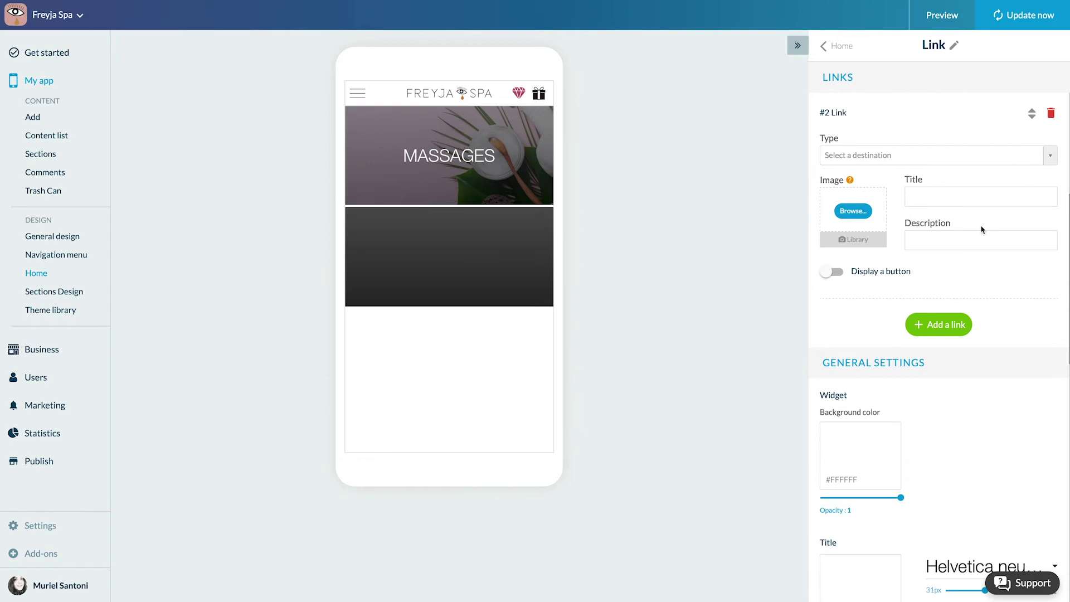
click(1050, 156)
click(847, 269)
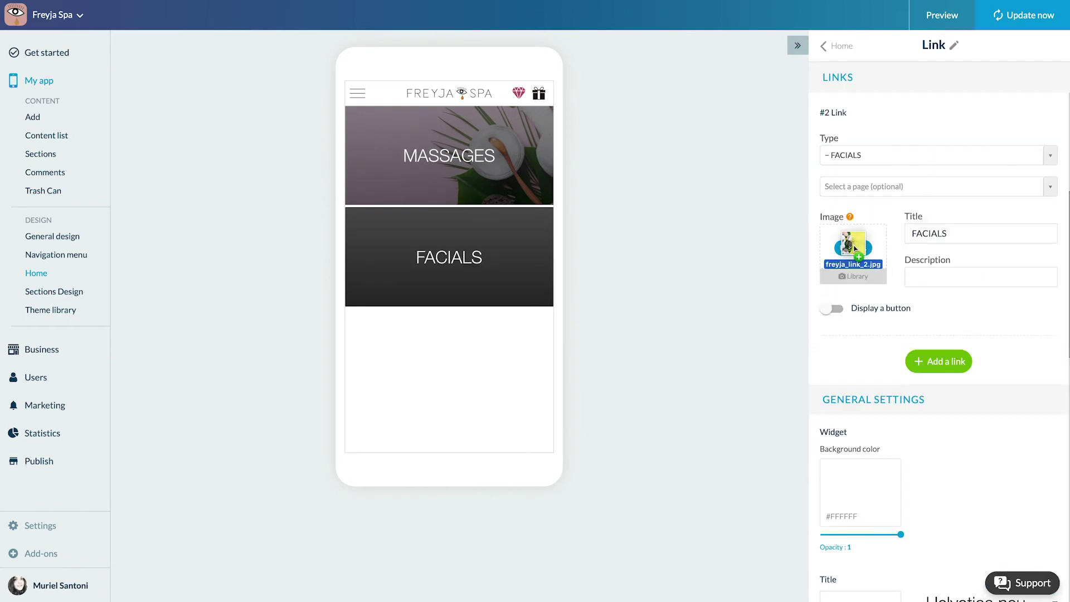
drag(855, 248, 854, 248)
click(938, 361)
click(1050, 156)
click(951, 283)
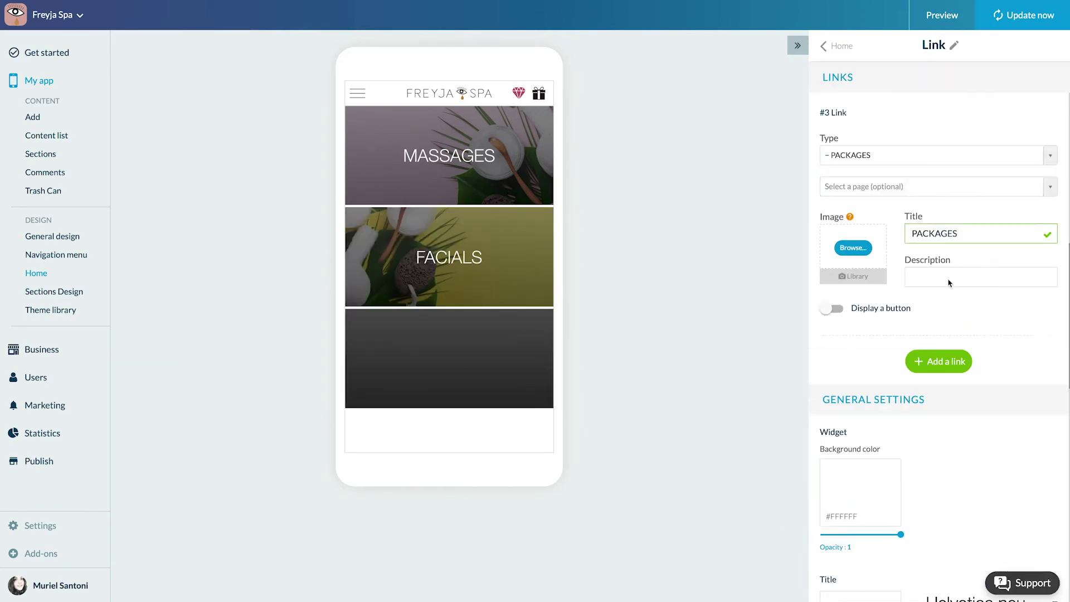
drag(950, 282, 833, 239)
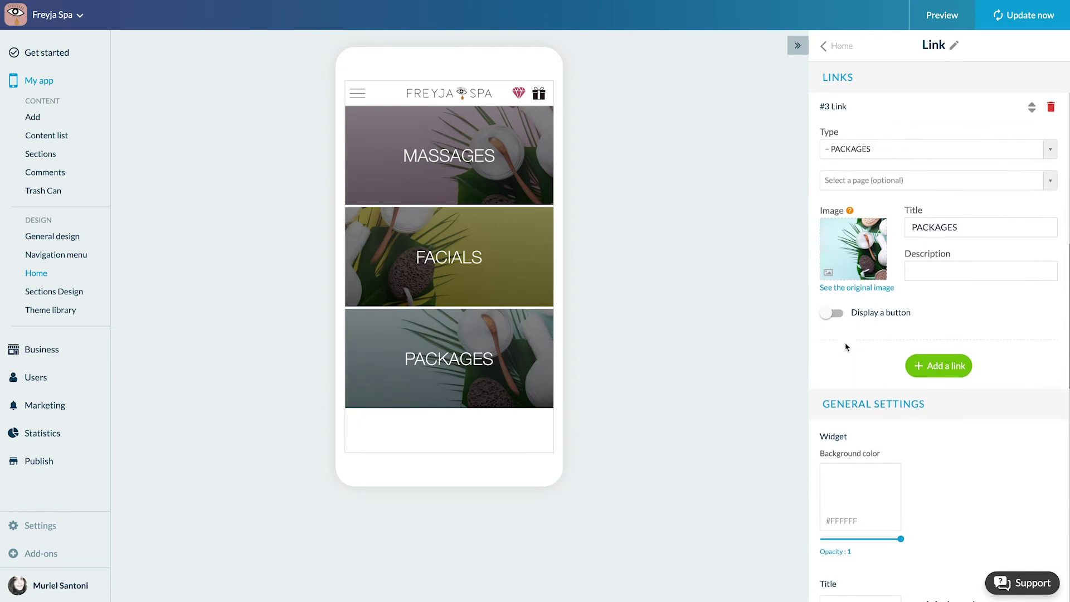
Step: Try the Opacity image effect on the link pictures, revert to Gradient, and return Home
scroll(846, 347, down, 7)
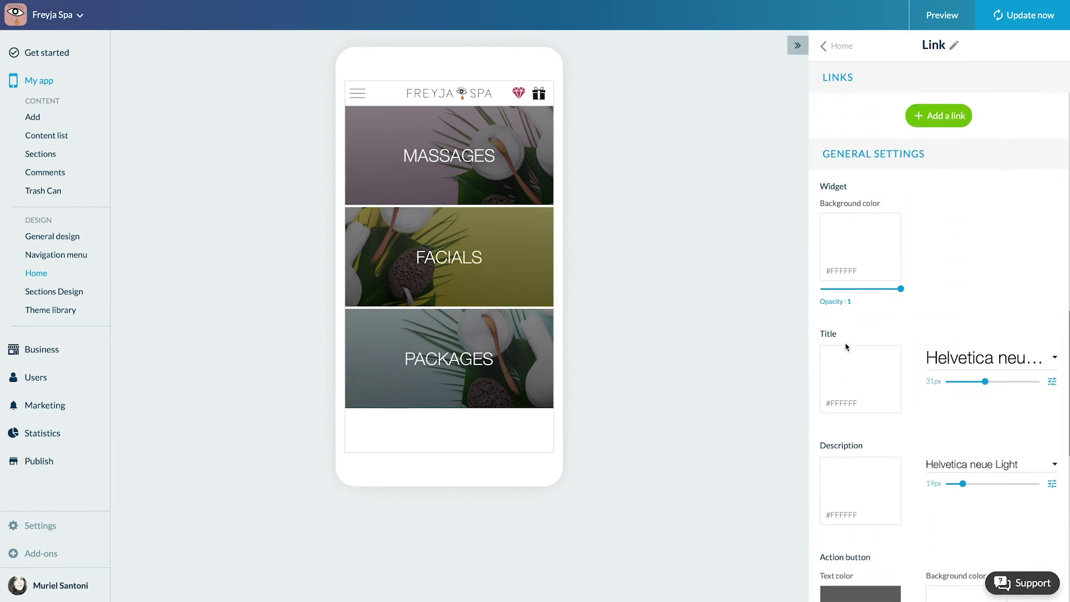
scroll(847, 348, down, 7)
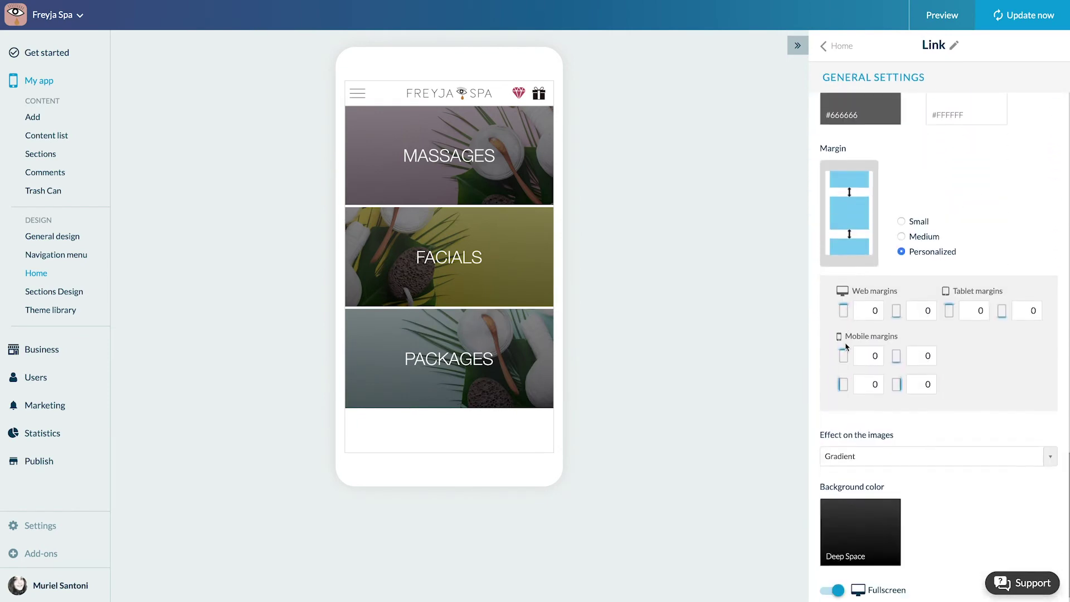
click(1052, 433)
click(975, 466)
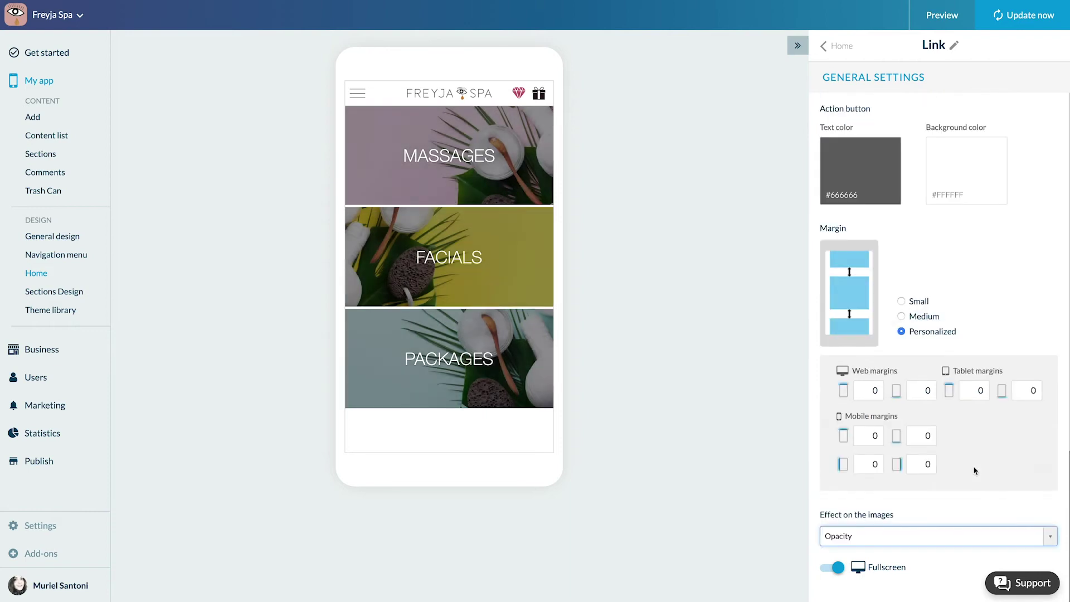
click(1040, 534)
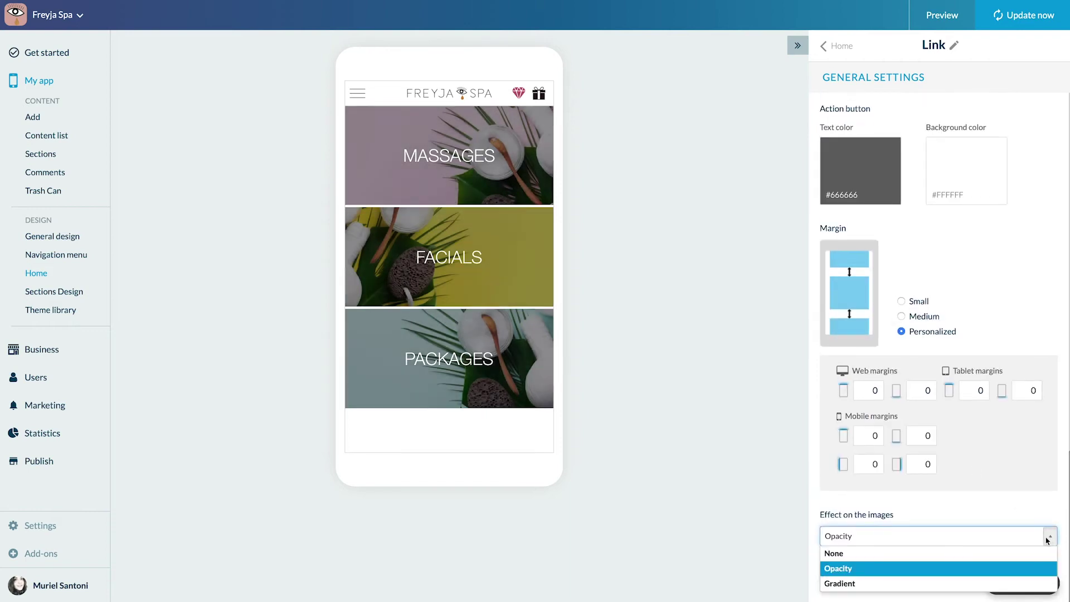
click(991, 583)
scroll(952, 567, down, 2)
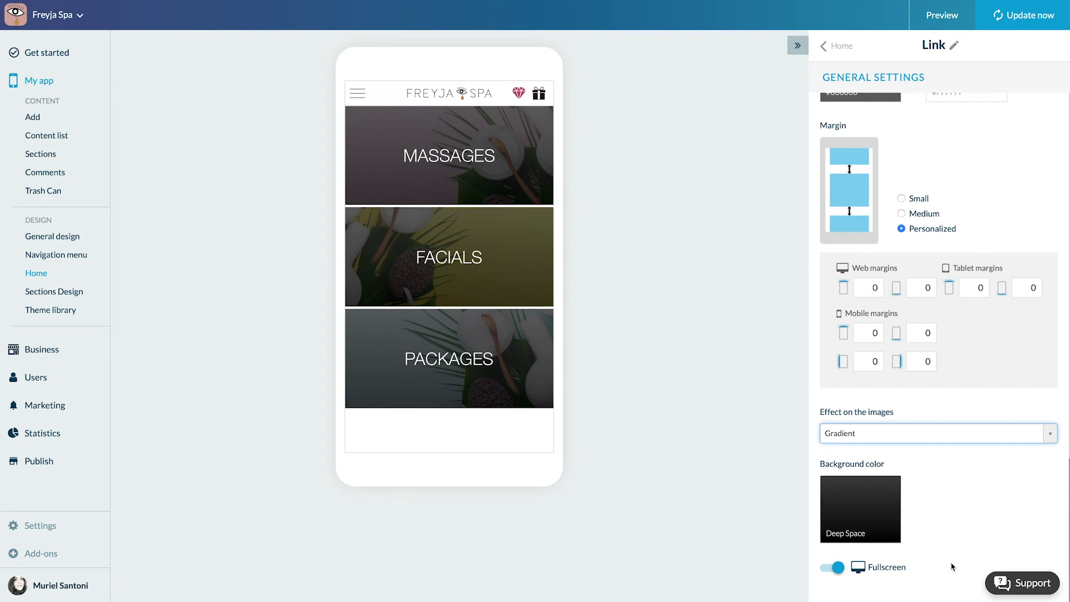
click(839, 47)
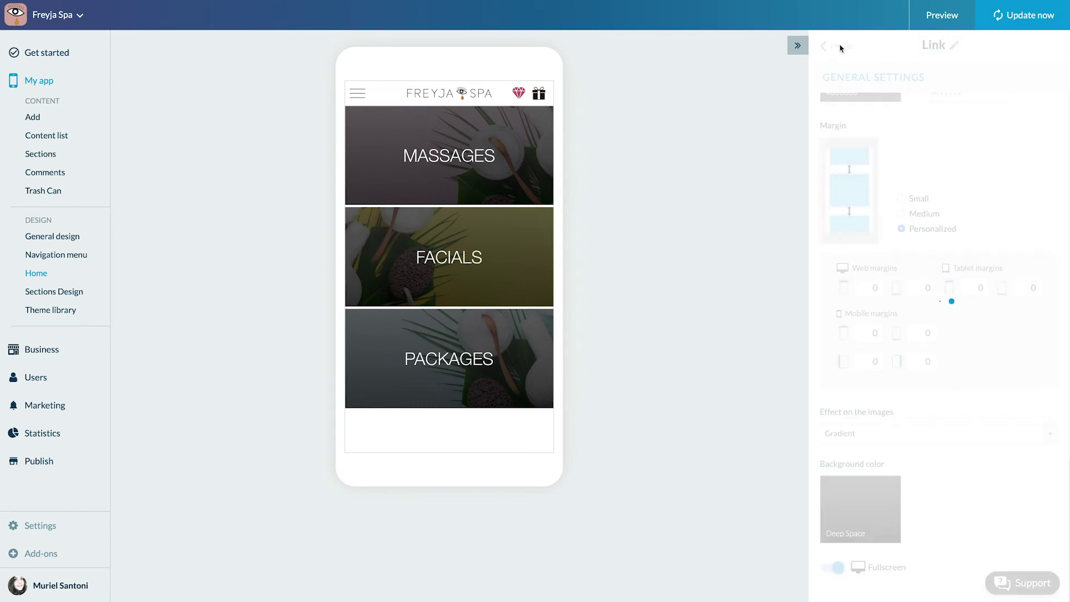
Step: Add the SPECIAL EVENTS section below the links using the Banner Visual layout
click(940, 232)
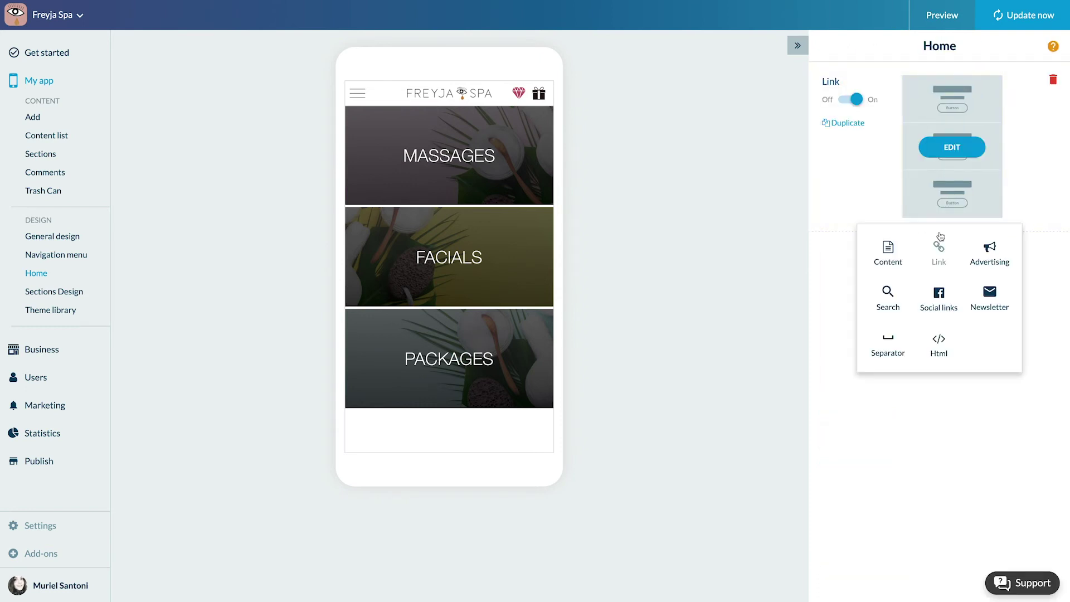
click(888, 251)
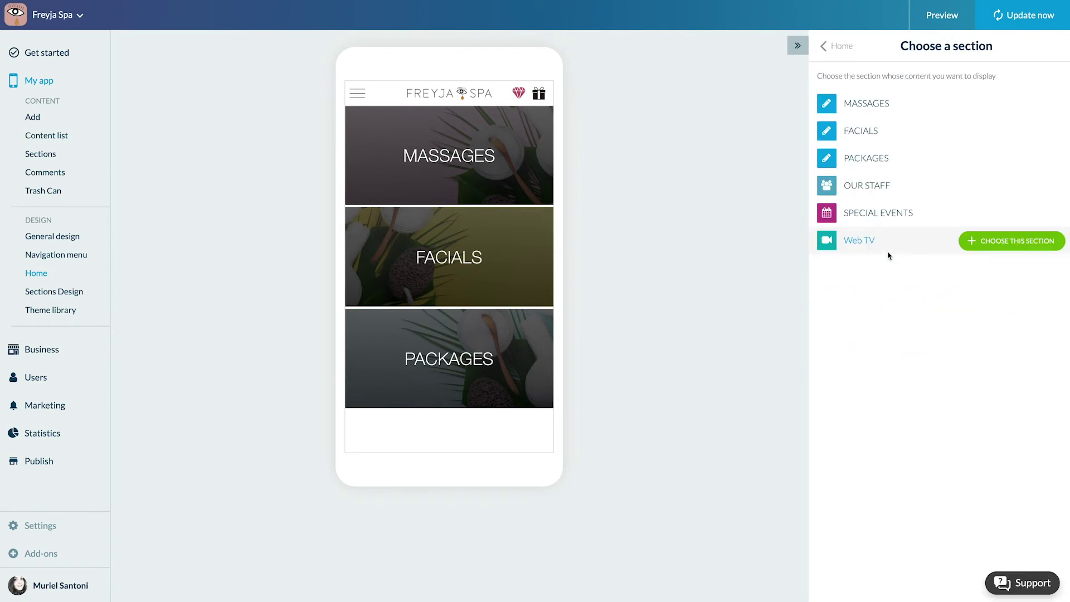
click(1001, 215)
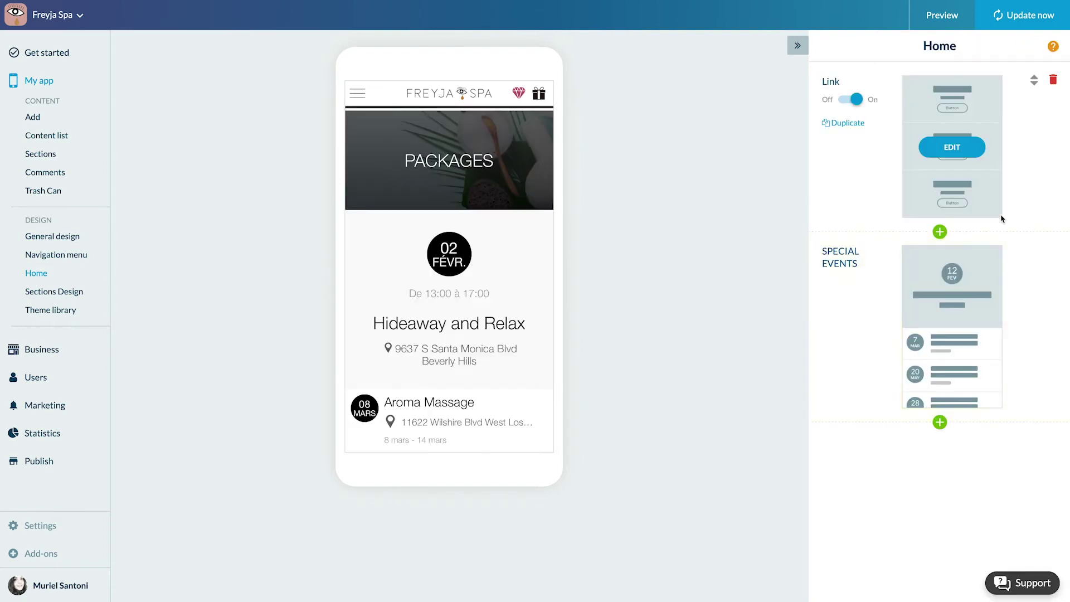
click(952, 326)
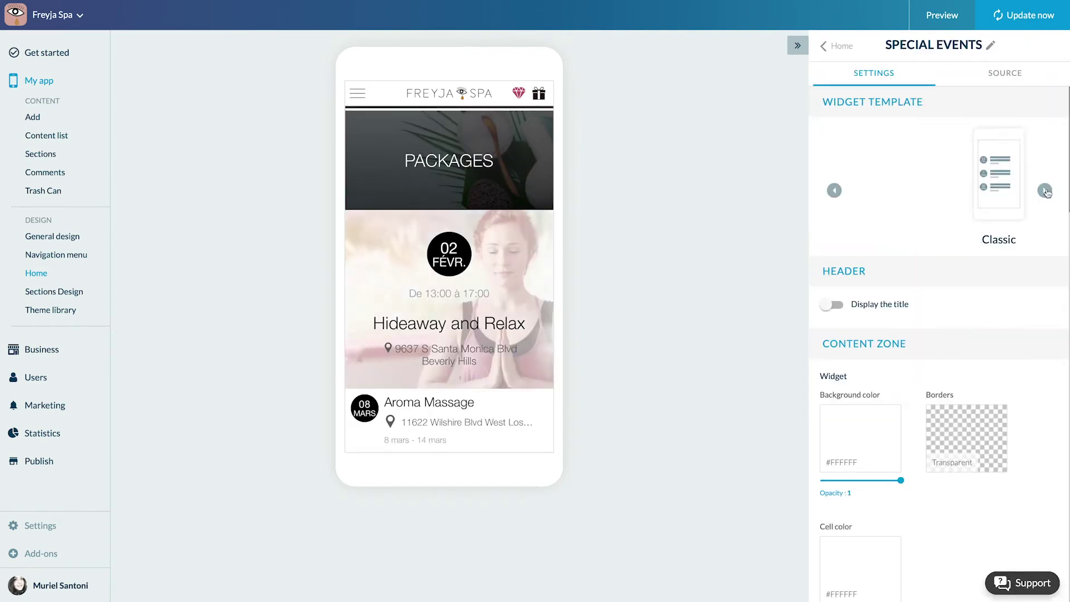
click(1045, 191)
click(1045, 190)
click(939, 175)
Step: Show the SPECIAL EVENTS title and set the current date display to Today's date
click(891, 304)
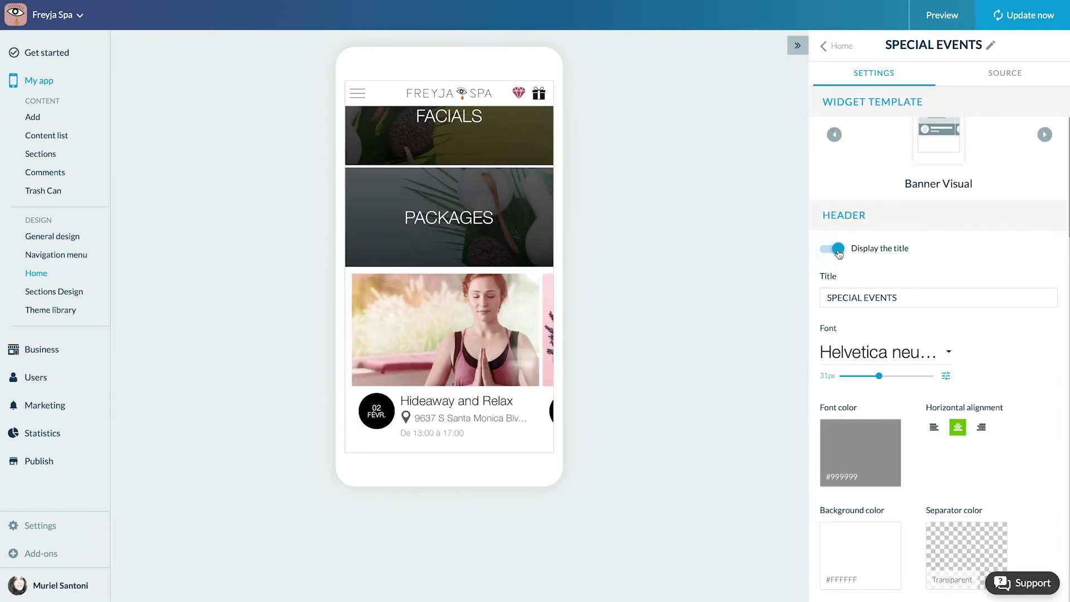
scroll(899, 301, down, 3)
scroll(898, 301, down, 8)
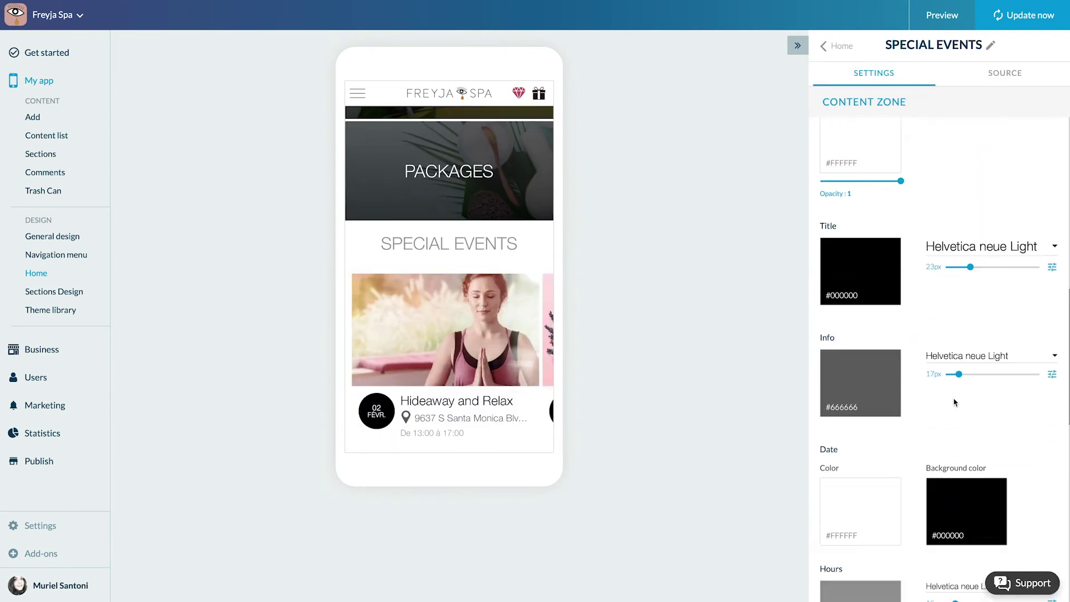
click(960, 479)
click(959, 479)
scroll(959, 423, down, 5)
click(992, 348)
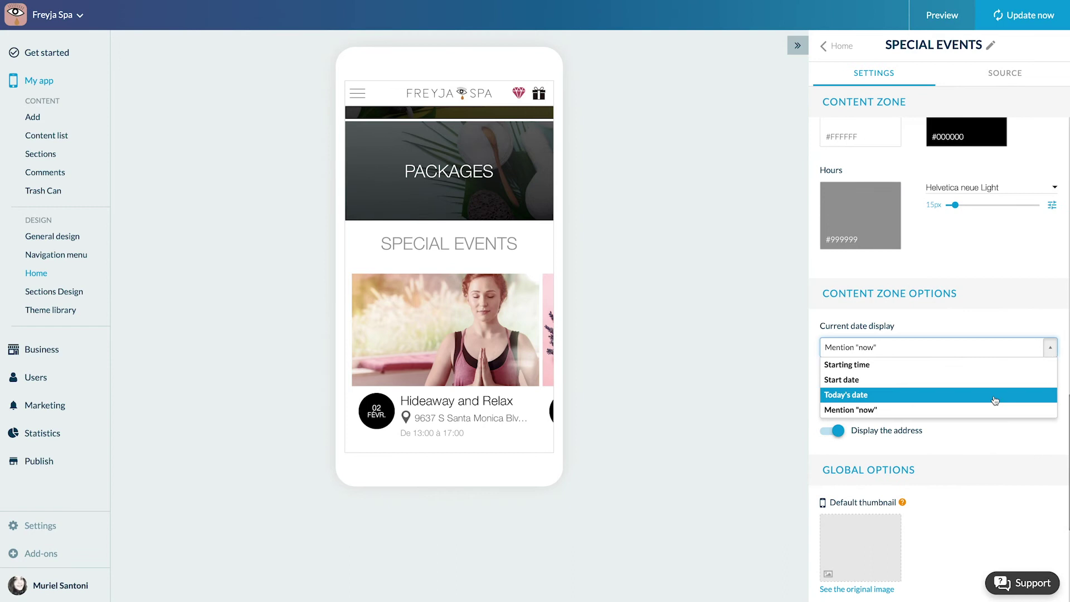
click(994, 400)
scroll(995, 400, down, 2)
scroll(994, 397, down, 4)
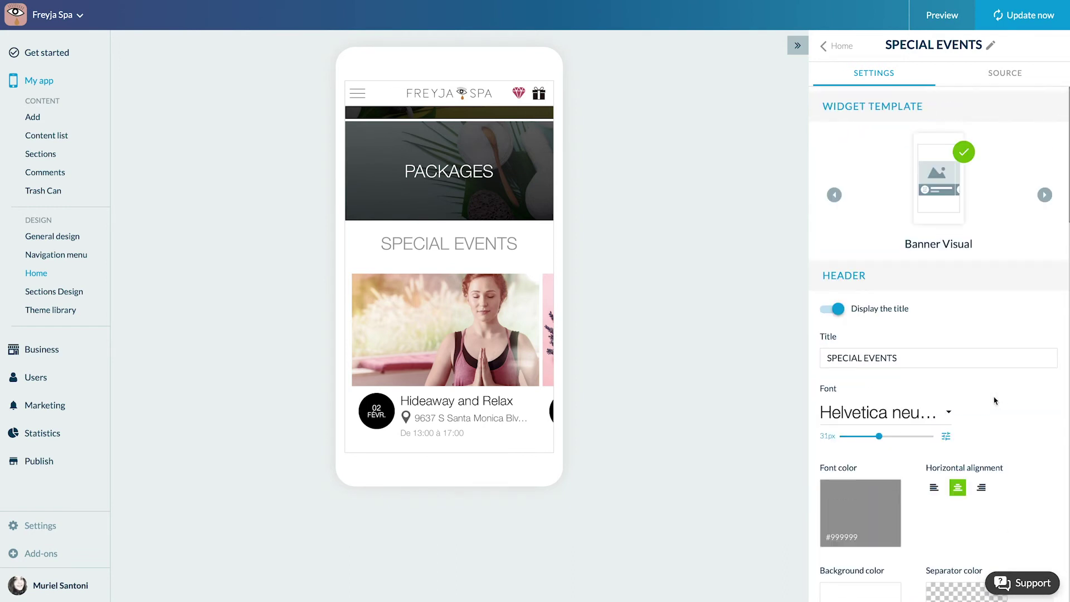
click(939, 346)
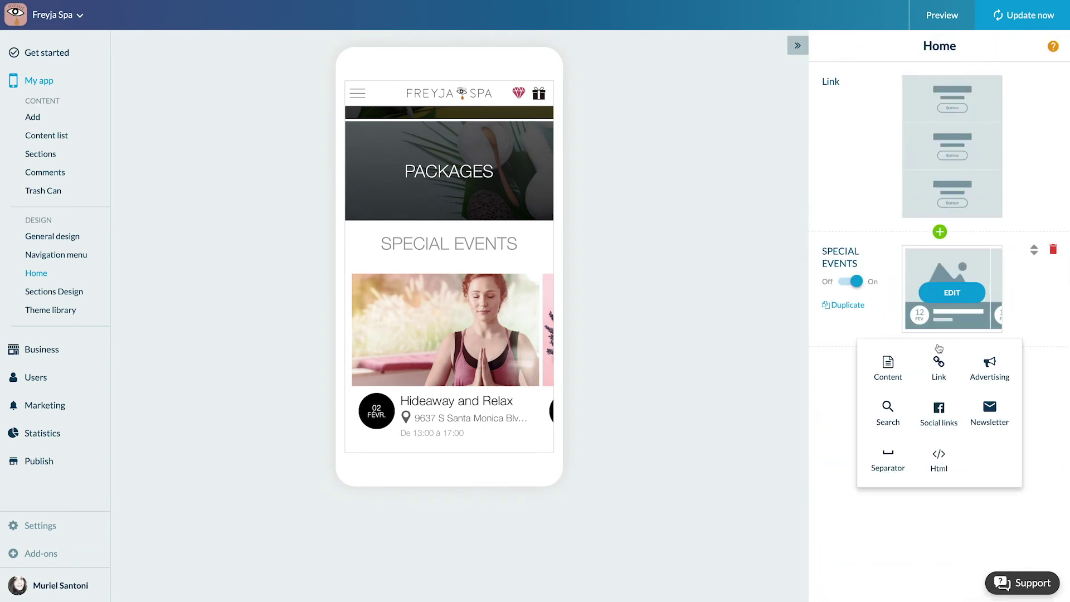
Step: Add the OUR STAFF section in the horizontal layout with its title and location info shown
click(887, 368)
click(875, 179)
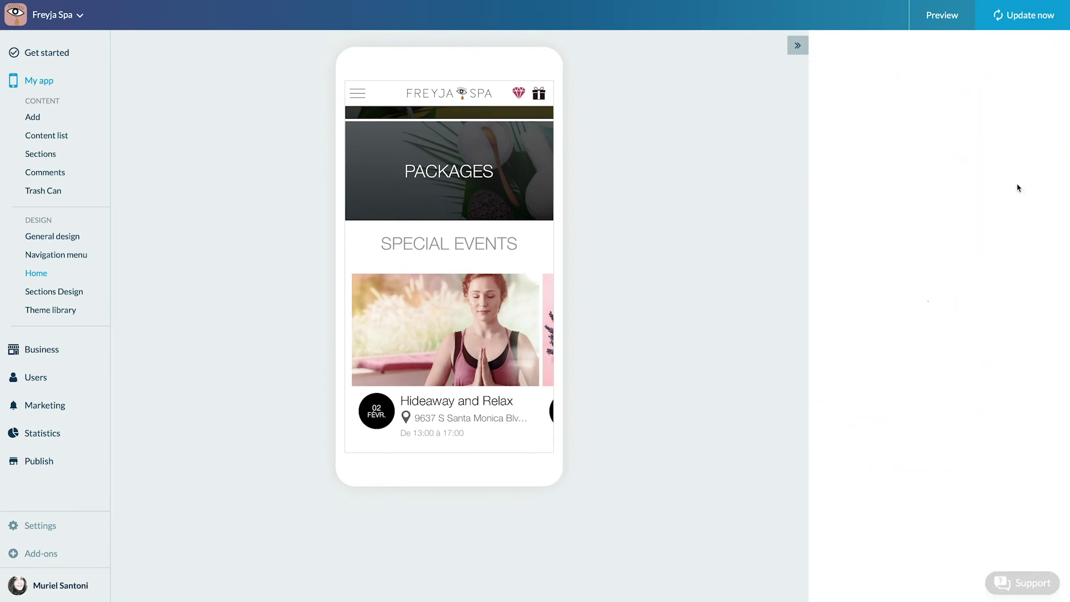
click(953, 411)
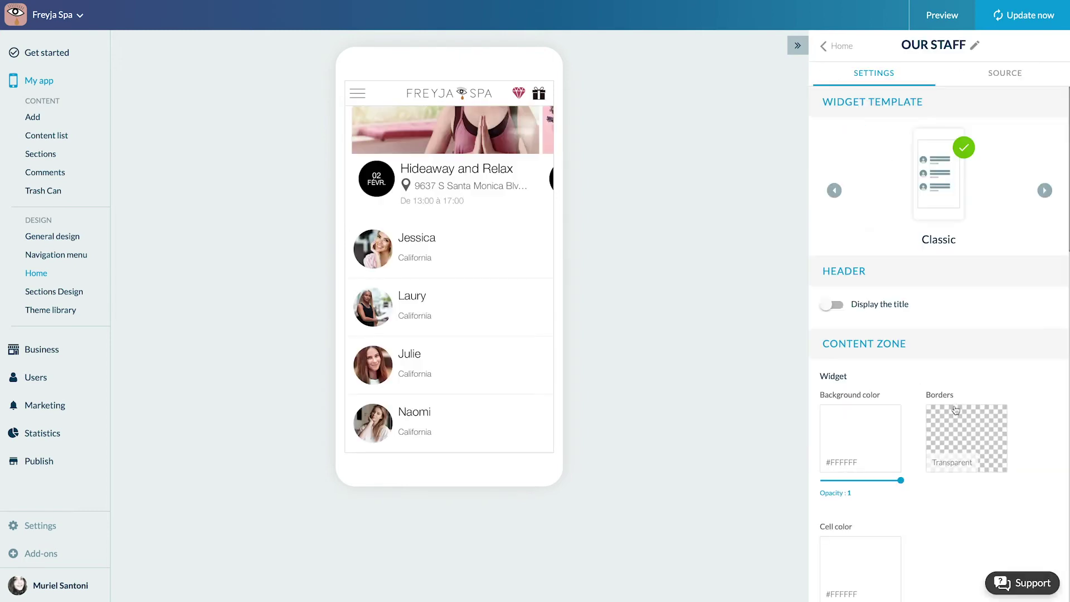
click(1045, 190)
click(949, 178)
click(832, 305)
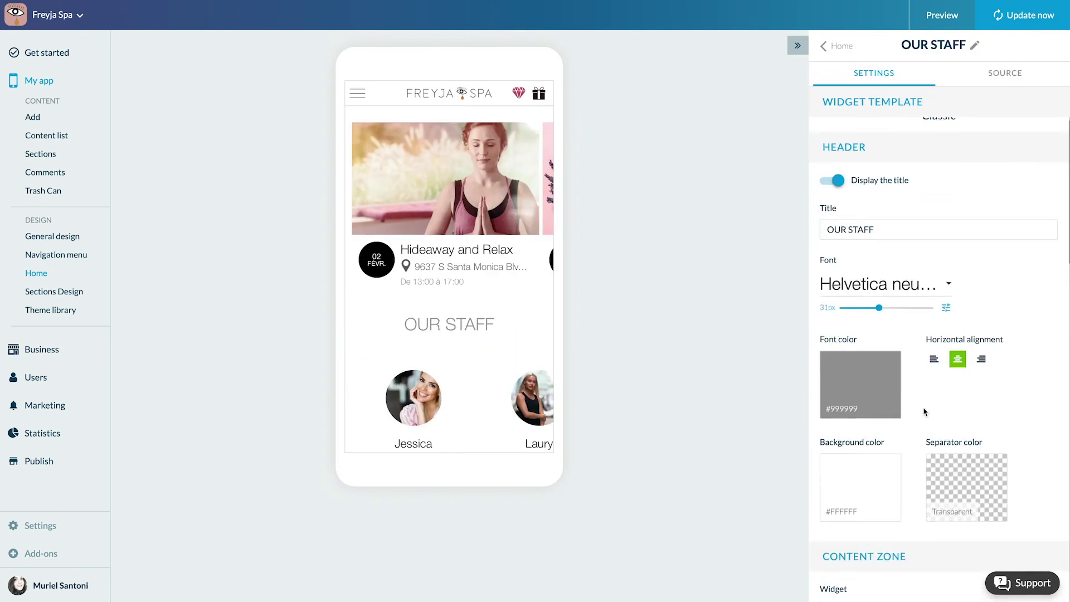
scroll(924, 411, down, 10)
scroll(925, 412, down, 2)
click(905, 410)
click(898, 390)
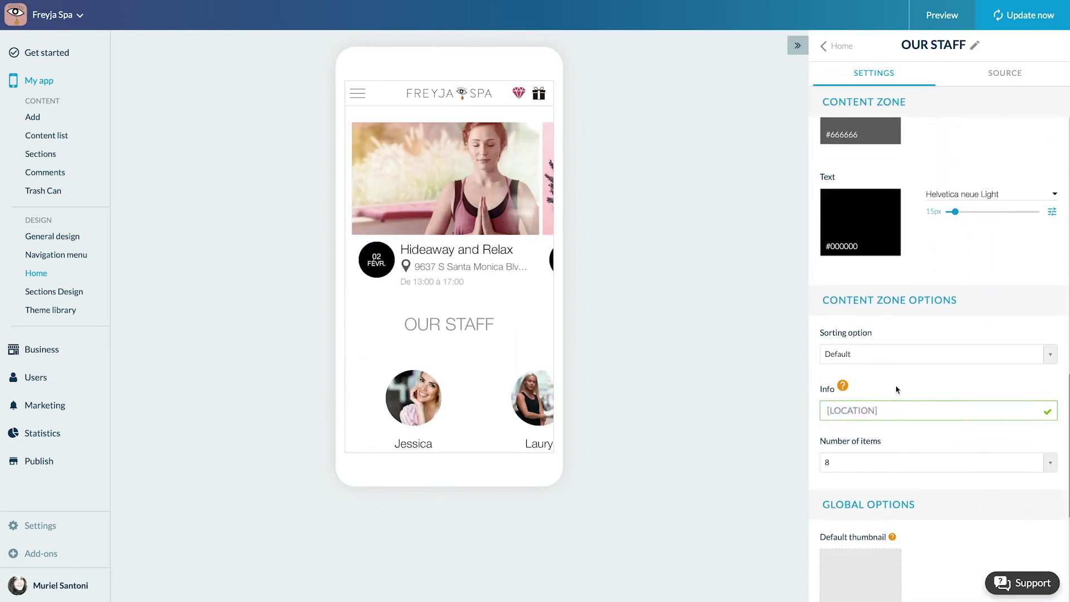
Step: Add a Link section below Our Staff and switch it to the GridIcon template
scroll(898, 384, down, 4)
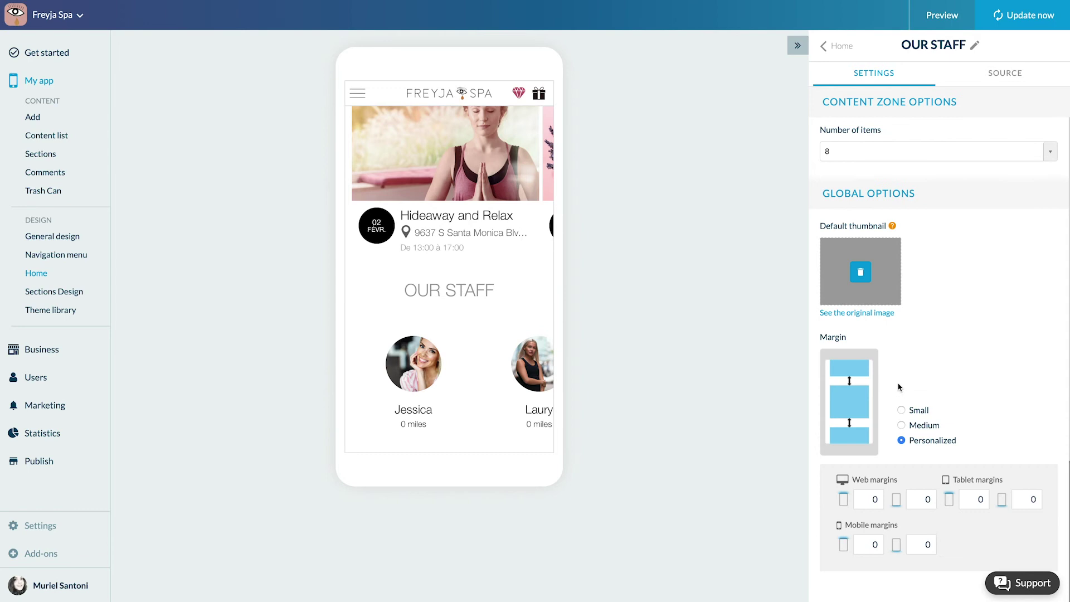
scroll(897, 387, up, 15)
click(841, 46)
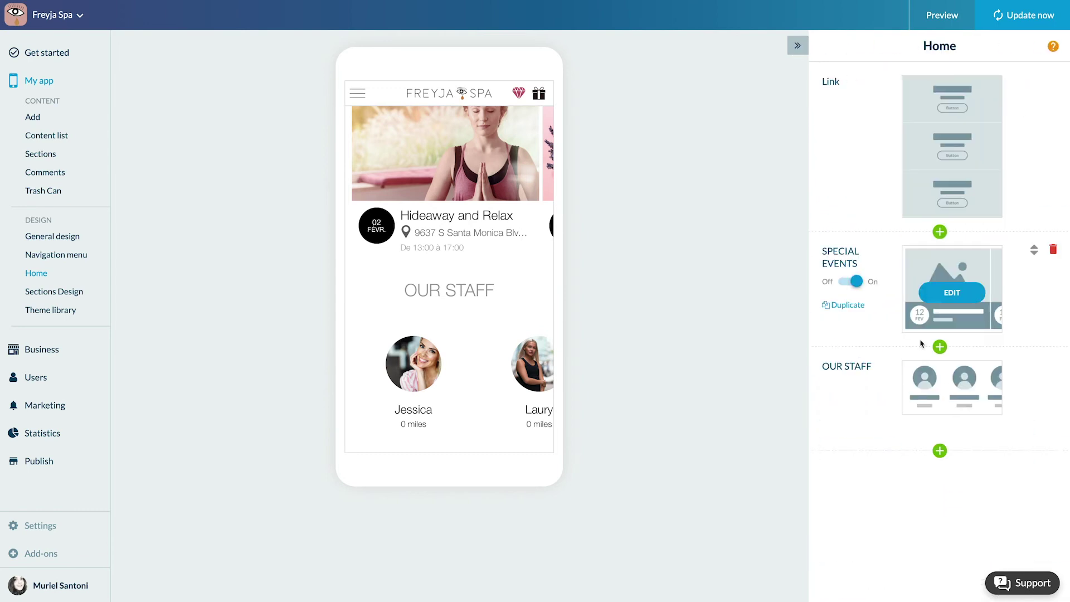
click(940, 451)
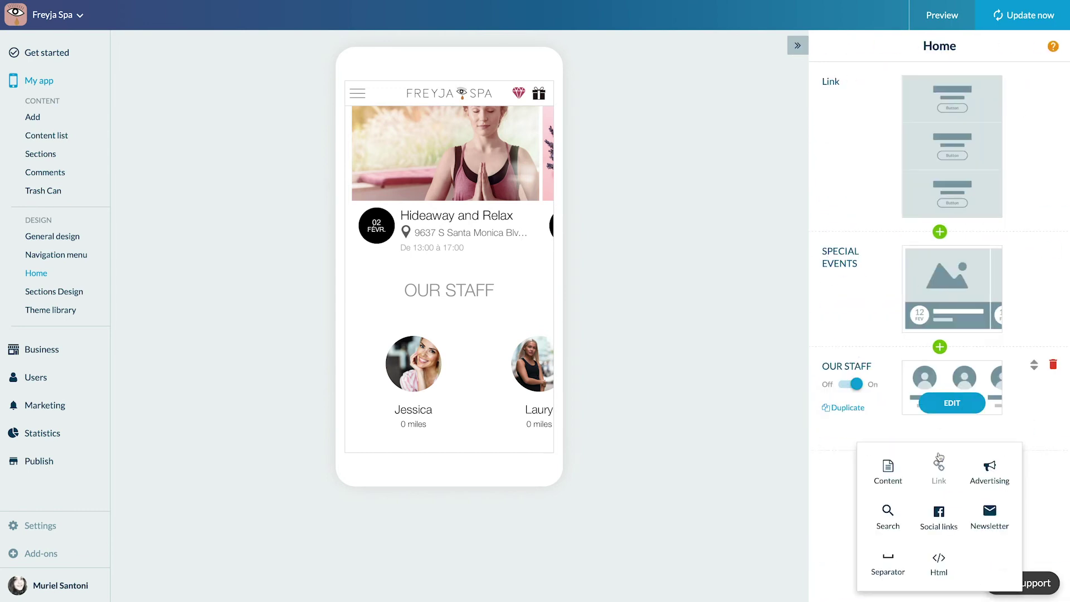
click(939, 463)
click(949, 476)
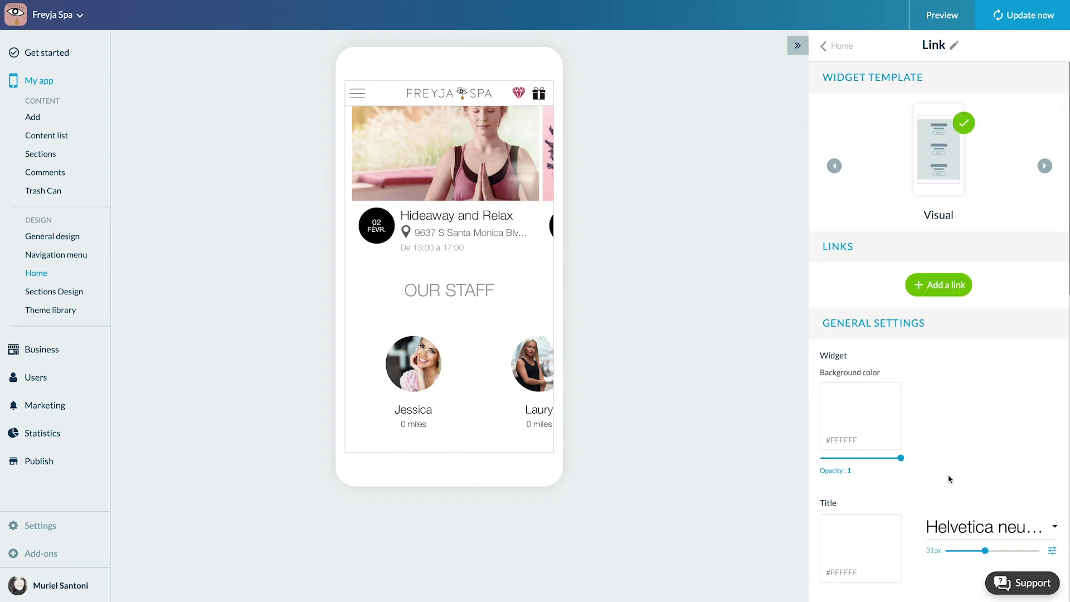
click(1044, 165)
click(1045, 165)
click(1045, 166)
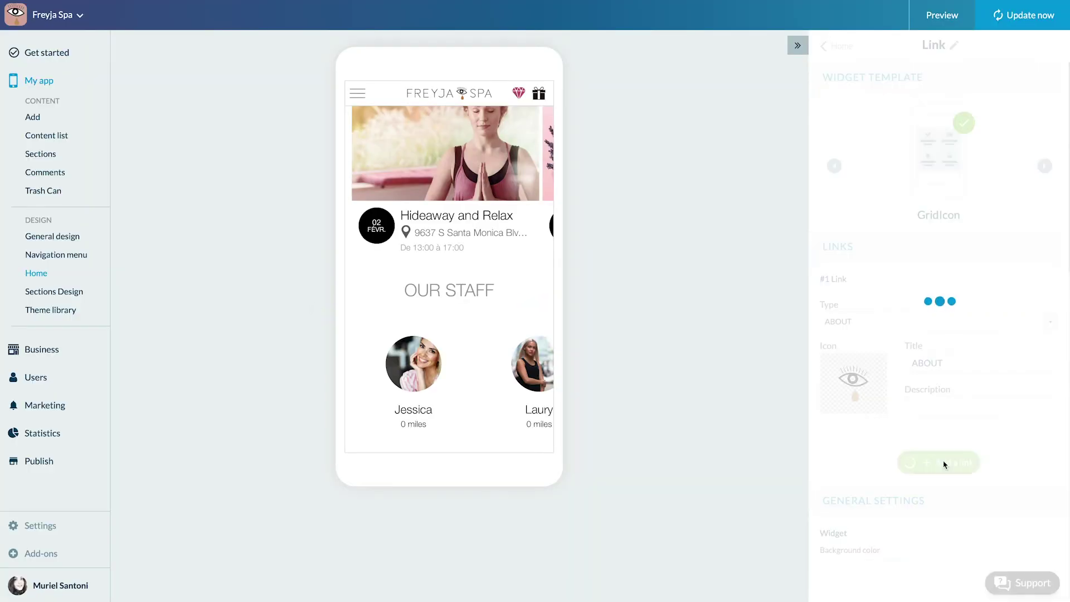
Step: Give ABOUT an eye icon and add a BOOKING link with a brown calendar icon
click(902, 160)
scroll(902, 223, down, 3)
click(854, 234)
click(277, 48)
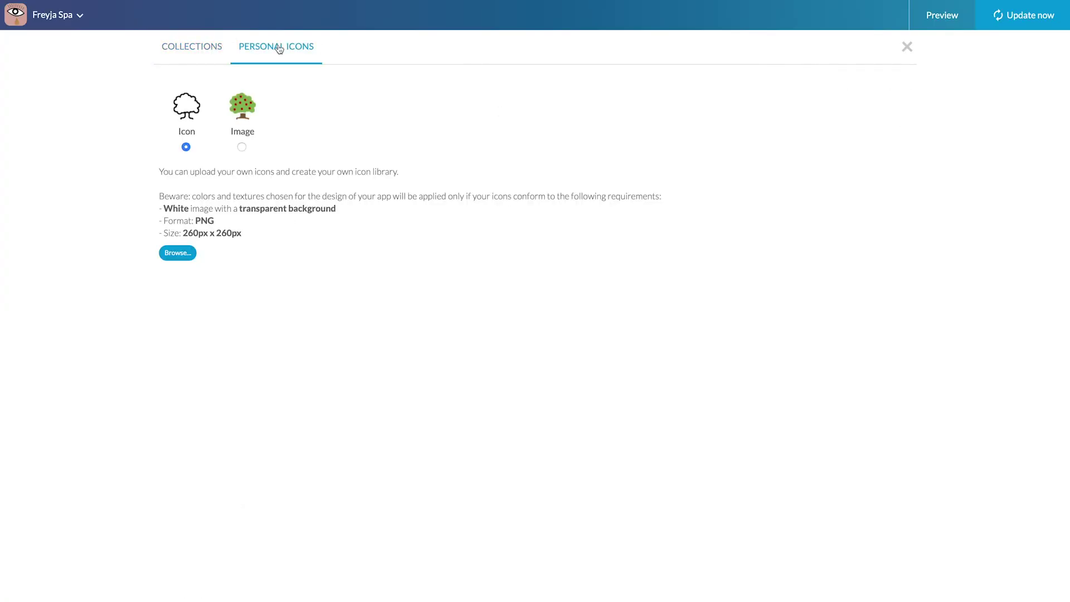
click(267, 304)
Step: Add a third grid link to Send sms with a speech-bubble icon
click(938, 591)
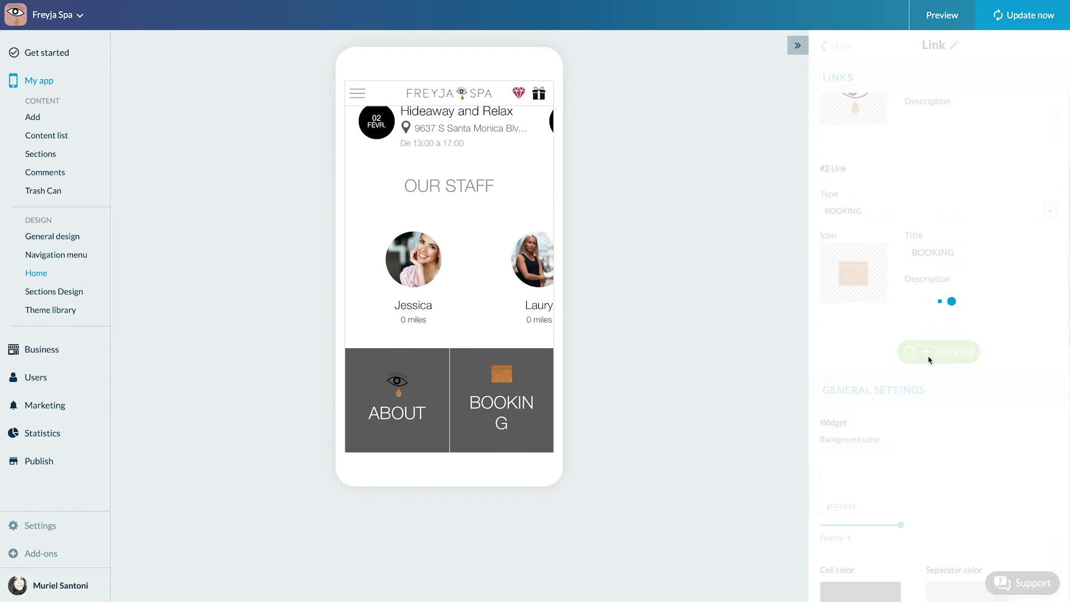
click(952, 156)
scroll(932, 237, down, 5)
click(931, 236)
click(848, 316)
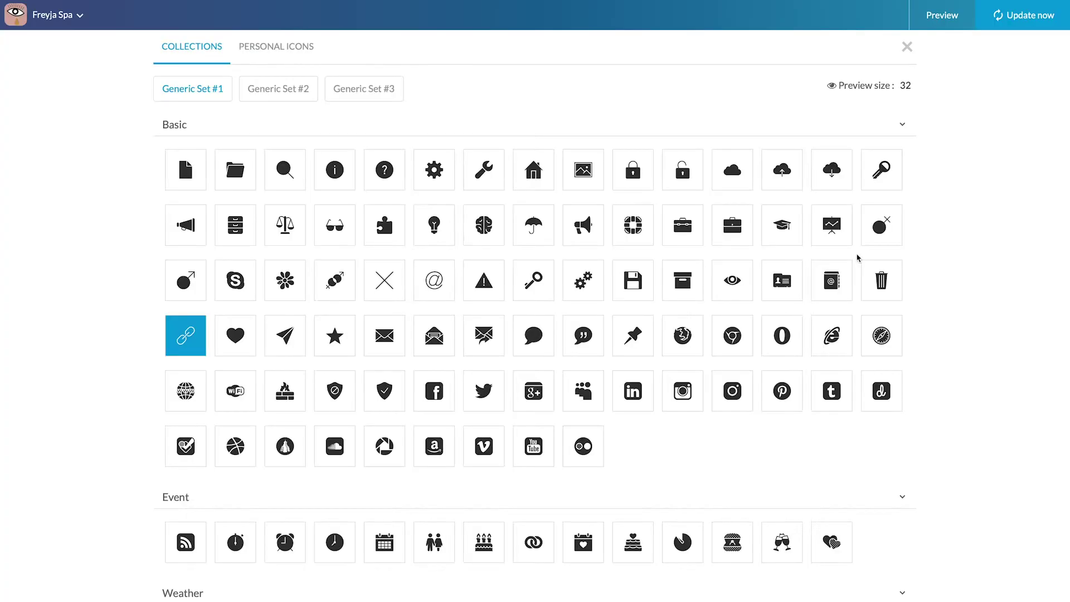
click(277, 48)
click(179, 306)
Step: Add a fourth grid link to Call with a telephone icon
click(936, 332)
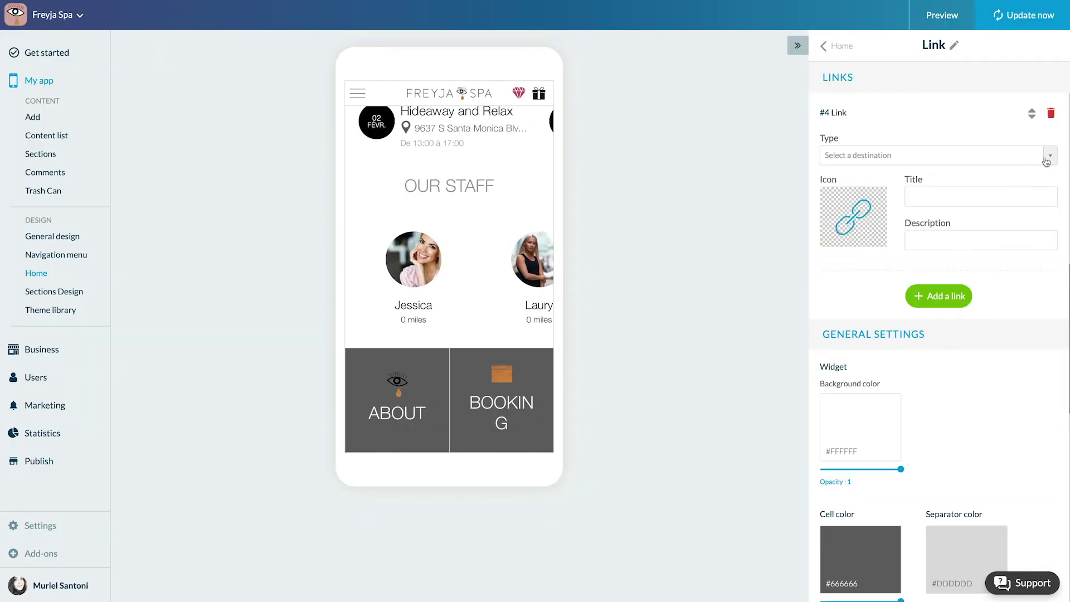
click(948, 154)
click(974, 245)
click(853, 223)
click(267, 45)
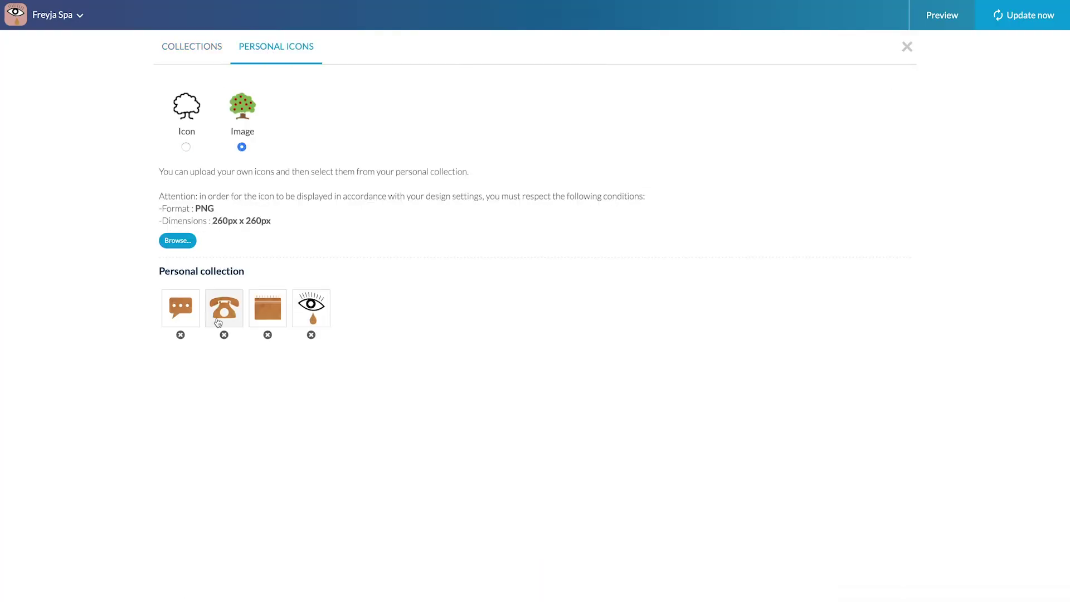
click(221, 306)
scroll(936, 446, down, 10)
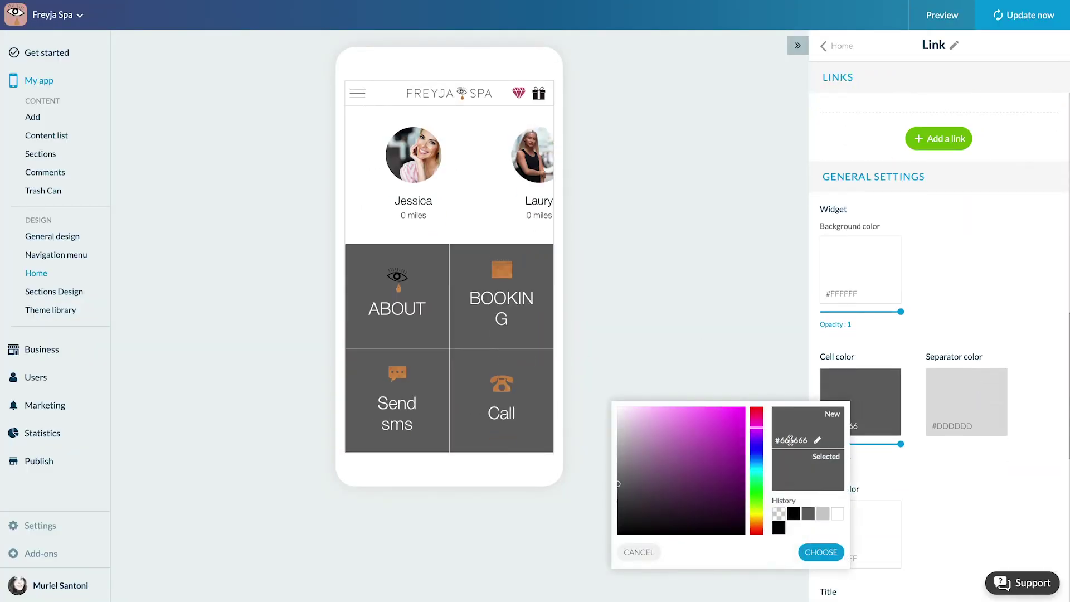
Step: Set the grid cell colour to dusty rose #BF8578
text(669)
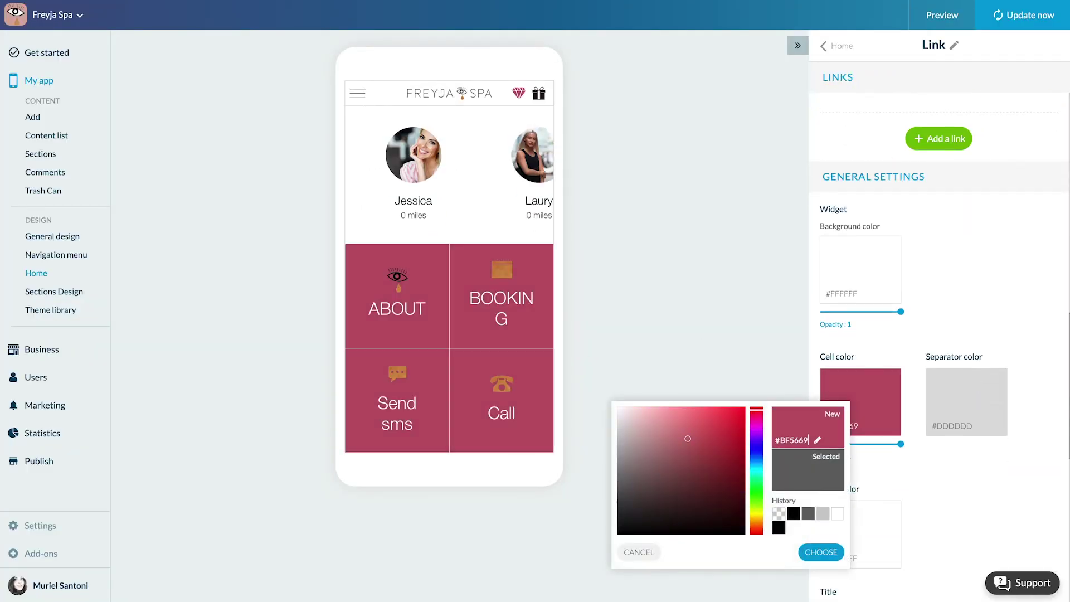
click(959, 407)
double_click(890, 442)
text(BF8)
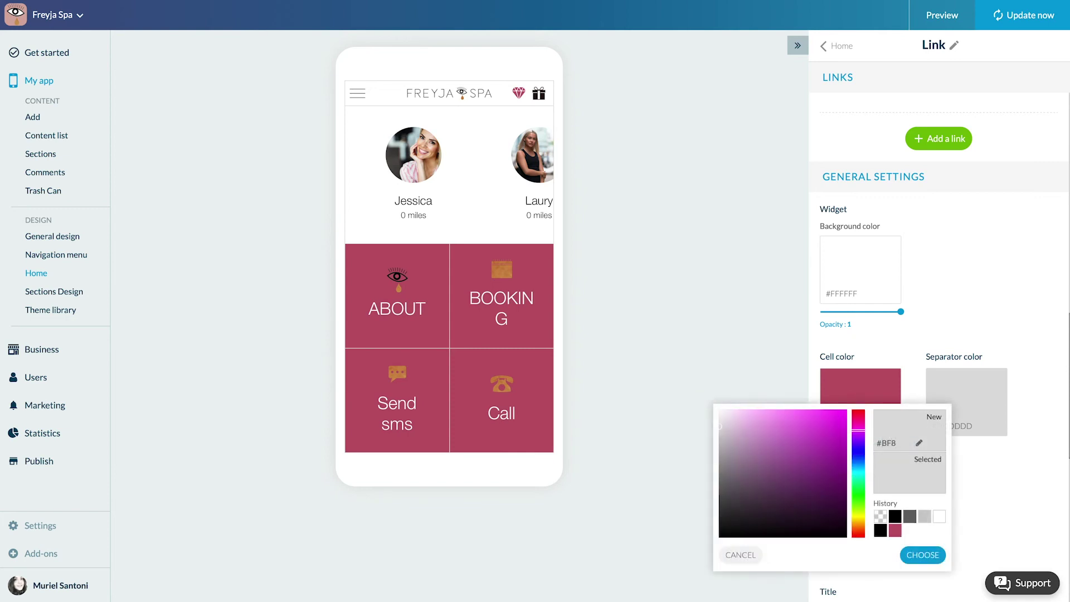
text(578)
click(923, 554)
Step: Adjust the separator and title colours, trying #261616 for the separators
click(860, 385)
double_click(836, 427)
text(BF8578)
key(Return)
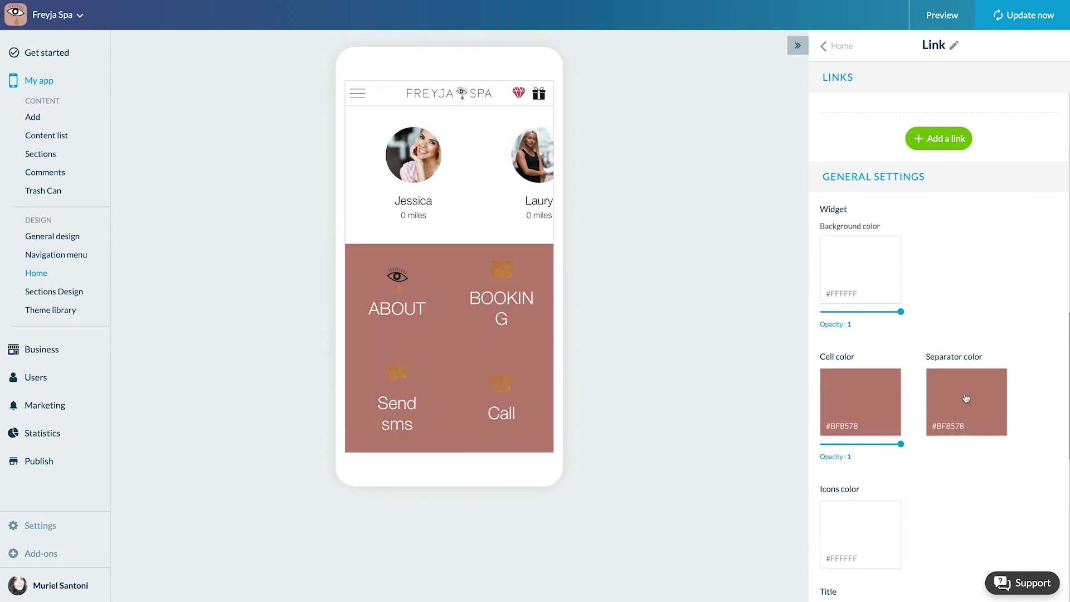
click(967, 401)
double_click(894, 432)
text(261616)
key(Return)
scroll(984, 396, down, 5)
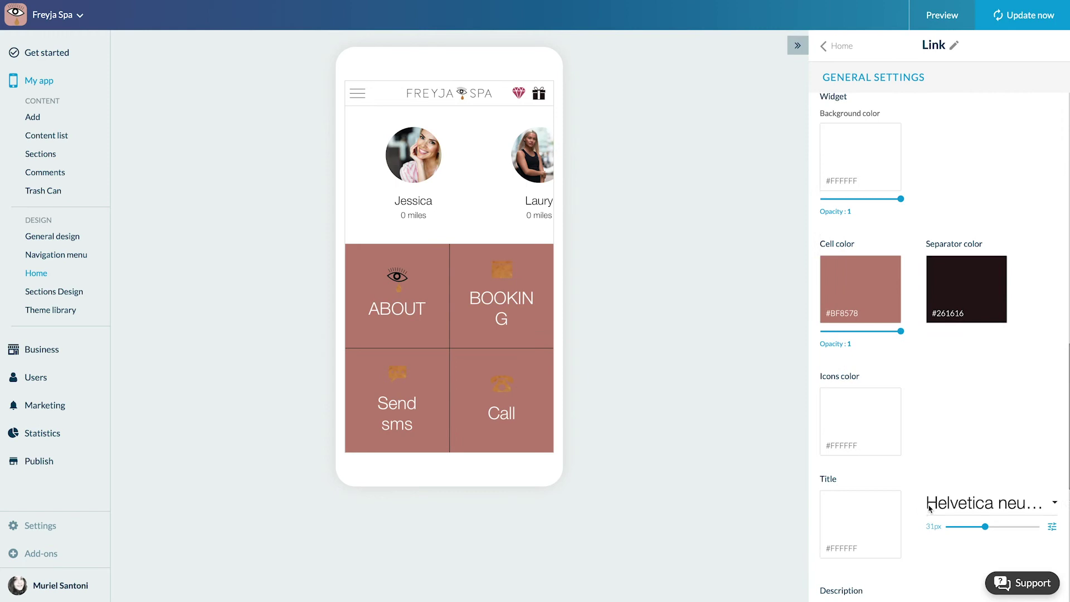
click(860, 377)
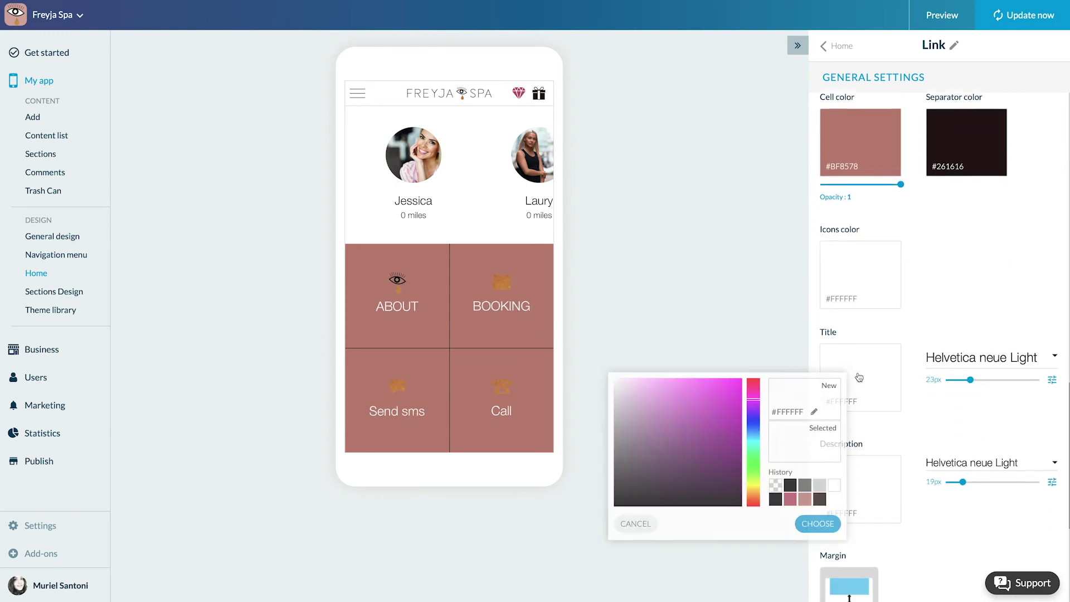
double_click(833, 411)
text(#261616)
key(Return)
Step: Apply white #FFFFFF to the tile separators and select the Call title for renaming
click(966, 142)
double_click(915, 191)
text(#FFFFFF)
key(Return)
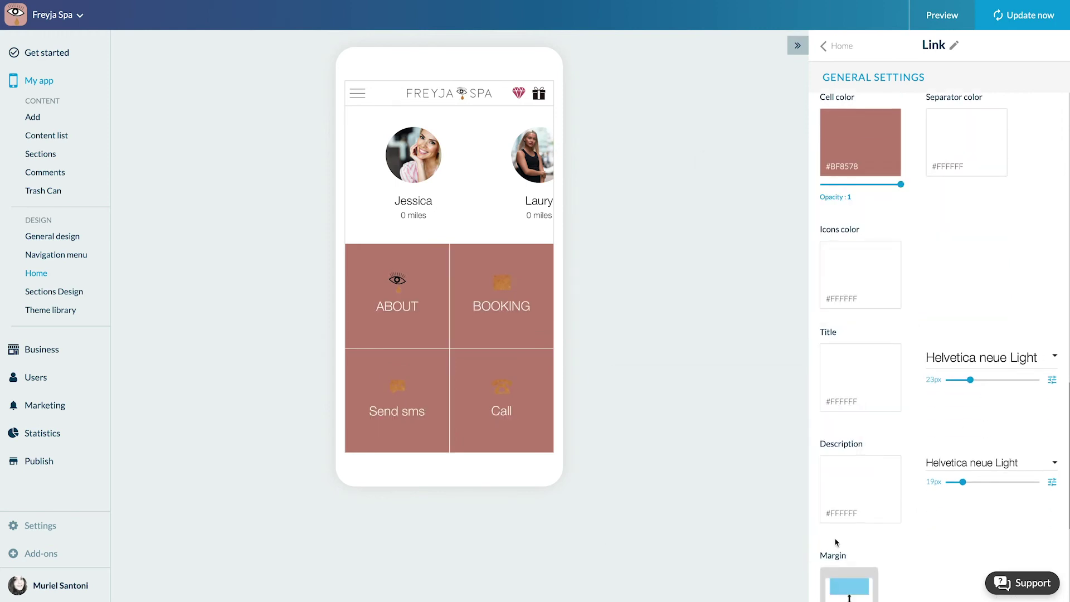
scroll(914, 362, down, 15)
scroll(918, 460, down, 2)
double_click(918, 460)
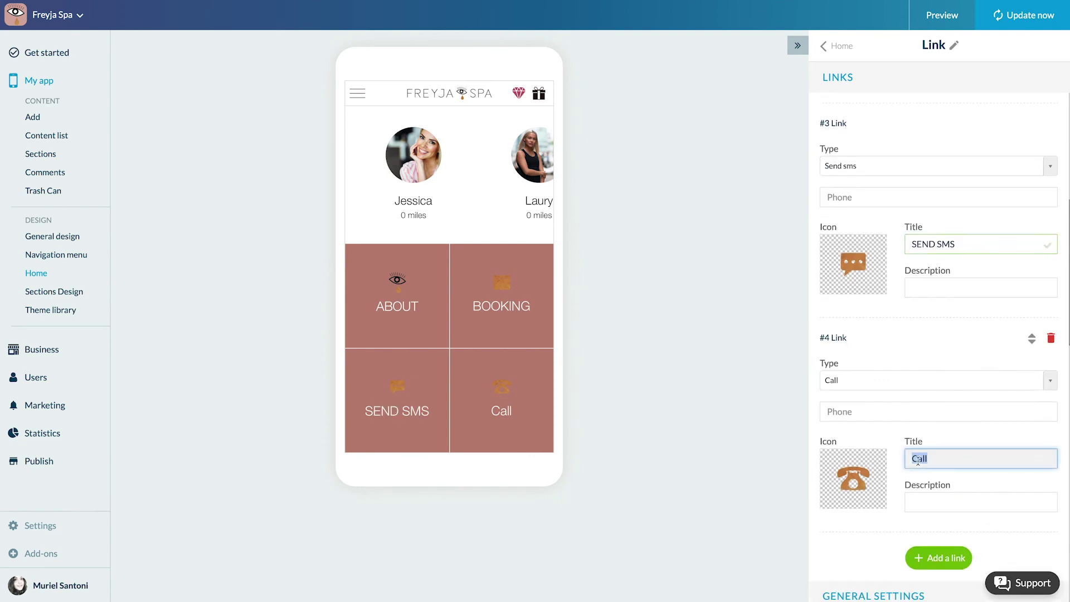
Step: Add a Newsletter section after the link grid with a dark #261616 background
scroll(992, 545, down, 1)
click(836, 45)
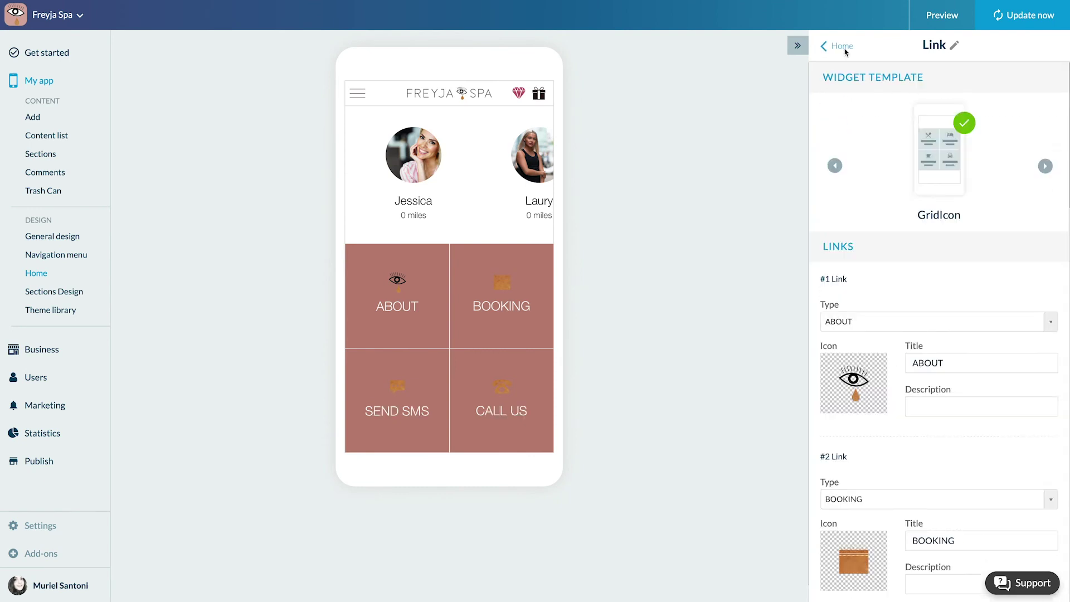
click(939, 557)
click(989, 524)
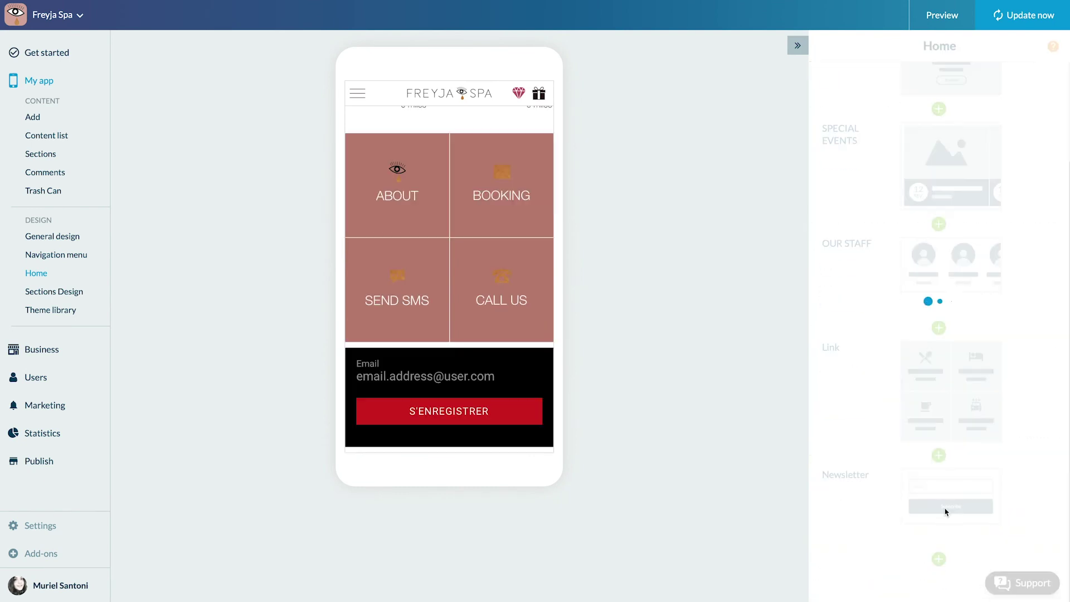
click(946, 508)
scroll(863, 243, down, 1)
click(863, 243)
click(795, 393)
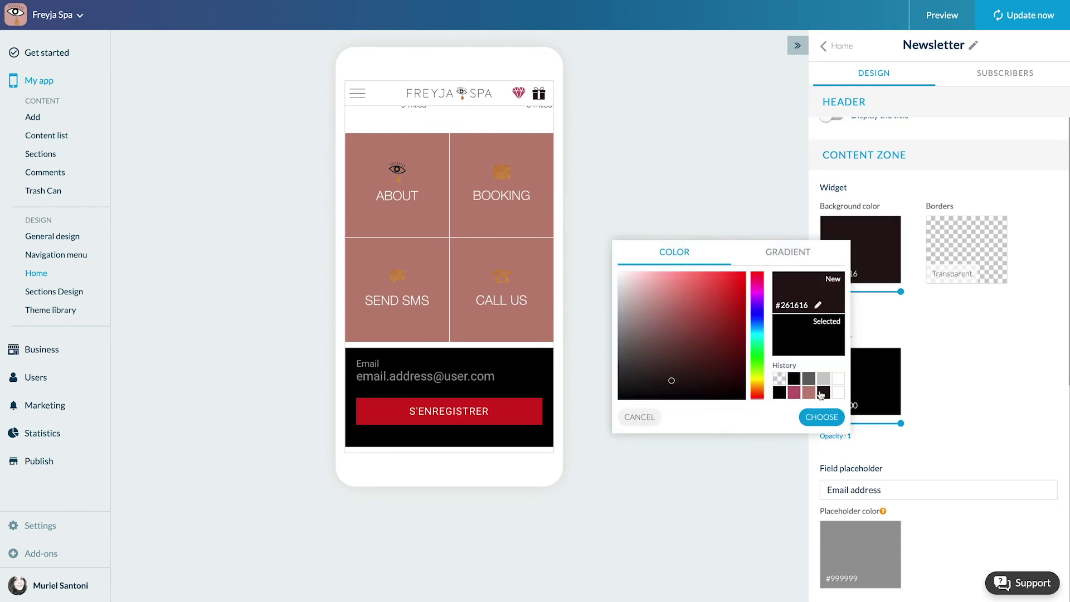
click(822, 416)
Step: Make the placeholder text white and the REGISTER button background raspberry #BF5669
scroll(843, 411, down, 4)
click(848, 374)
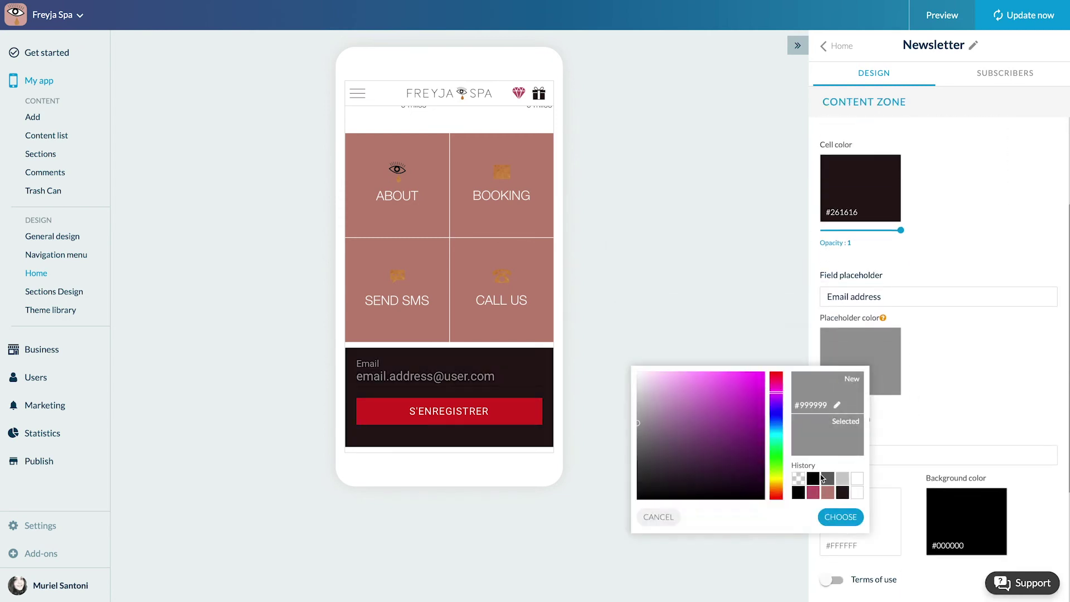
click(856, 478)
click(841, 516)
scroll(904, 415, down, 1)
scroll(908, 368, down, 1)
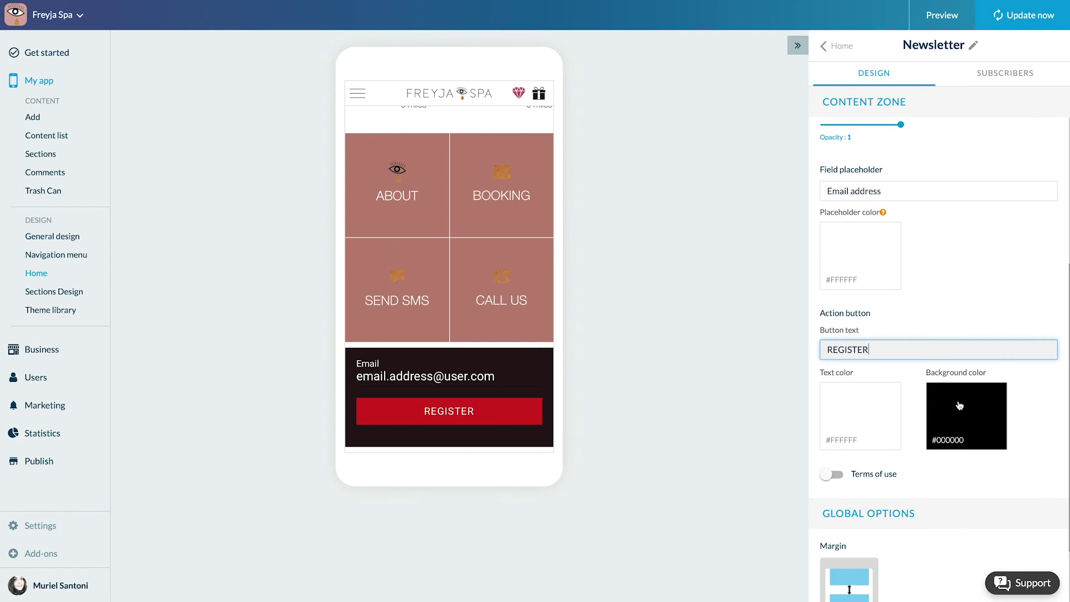
click(967, 418)
click(889, 544)
click(919, 578)
scroll(919, 502, down, 1)
click(847, 83)
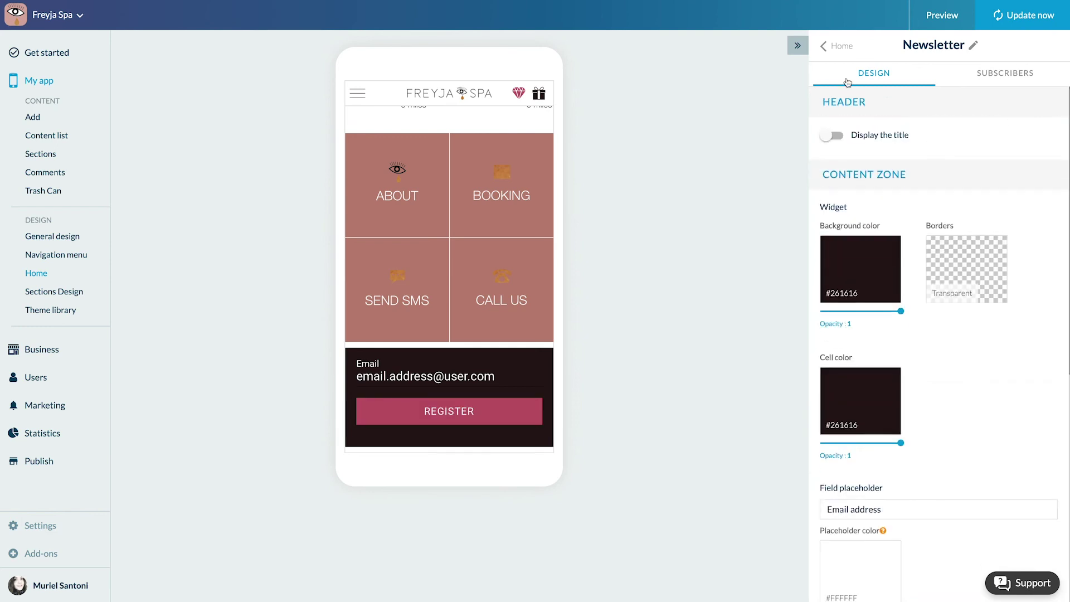
click(840, 48)
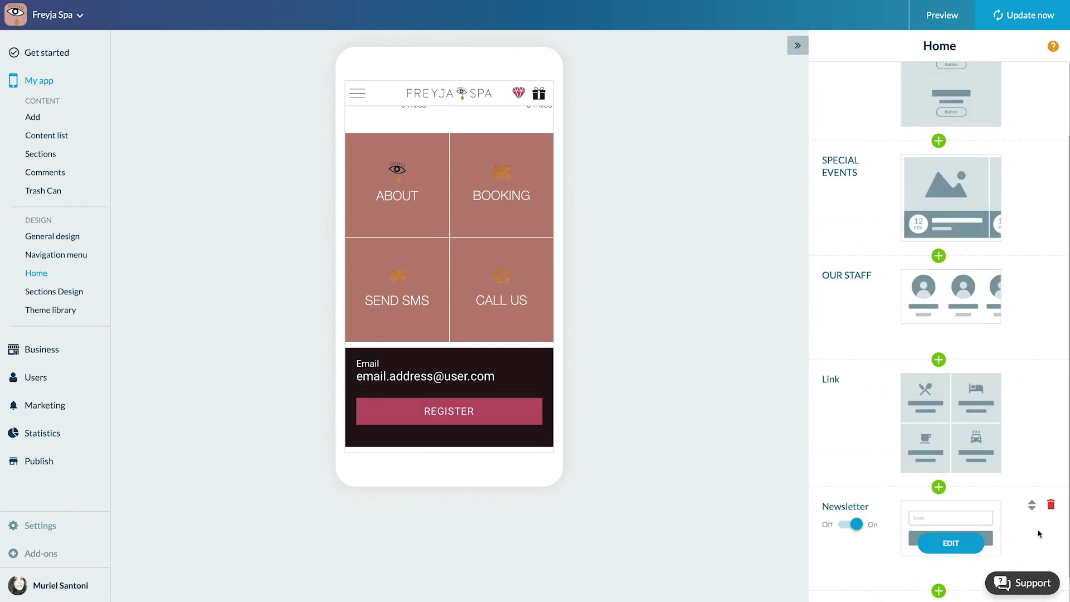
Step: Drag the Newsletter above the link grid and switch it to Personalized margins
drag(1032, 506, 1032, 460)
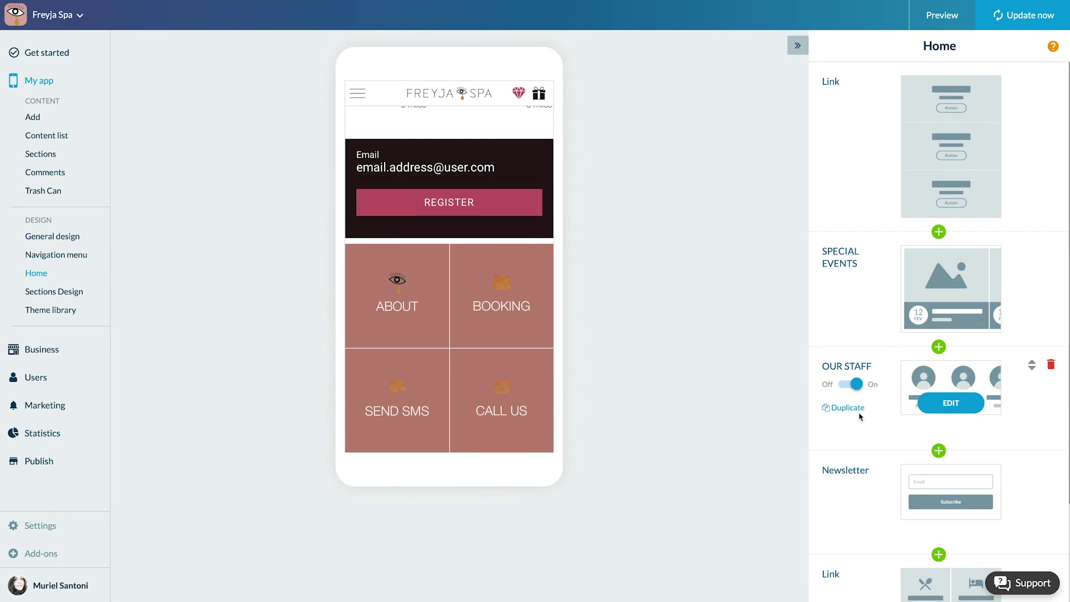
mouse_move(910, 497)
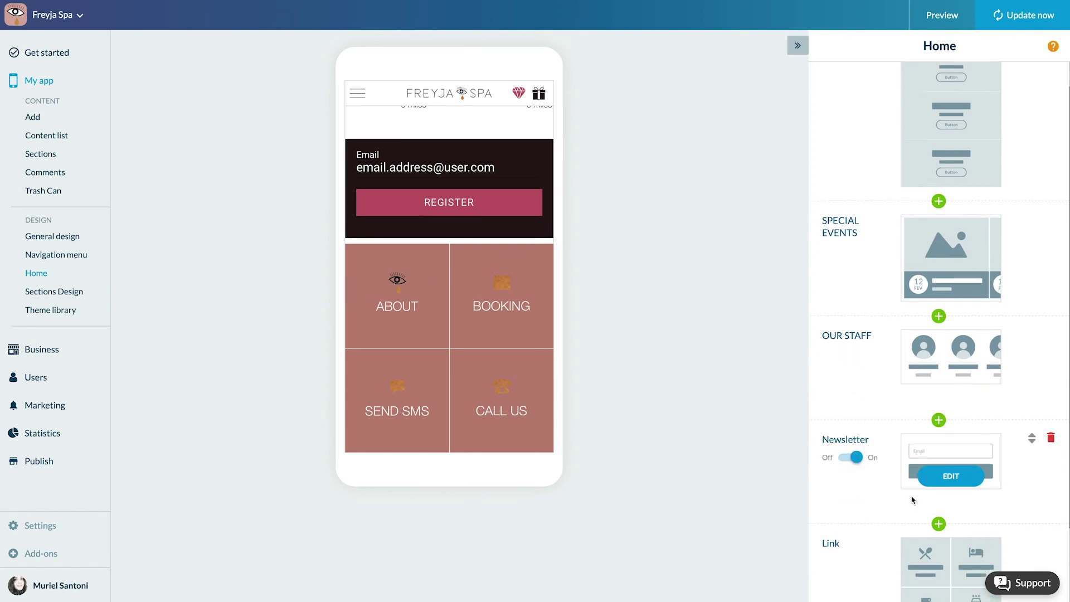
scroll(920, 480, down, 2)
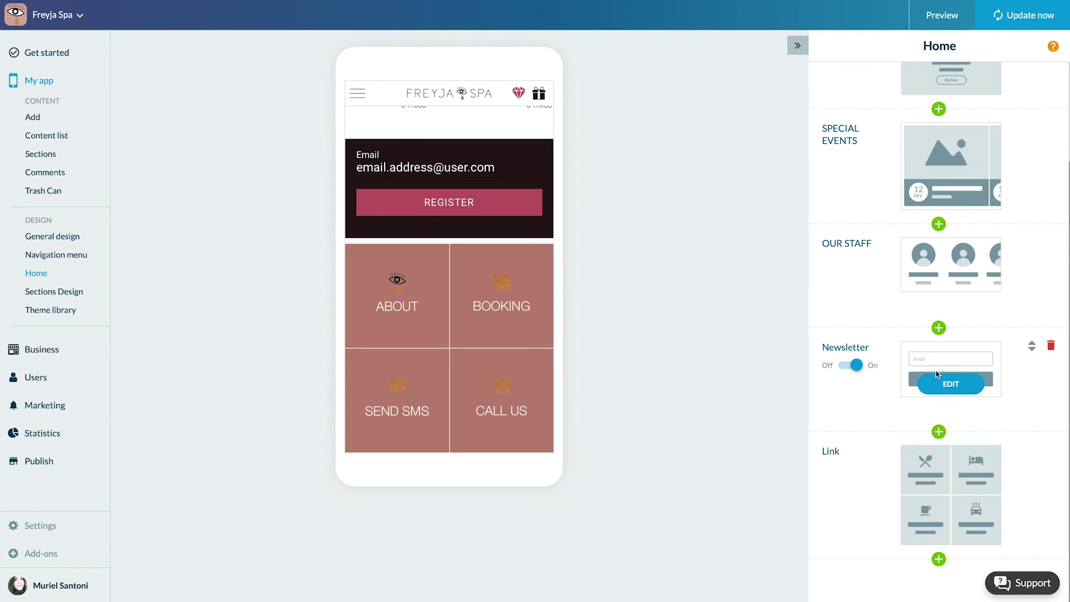
click(937, 375)
scroll(950, 530, down, 6)
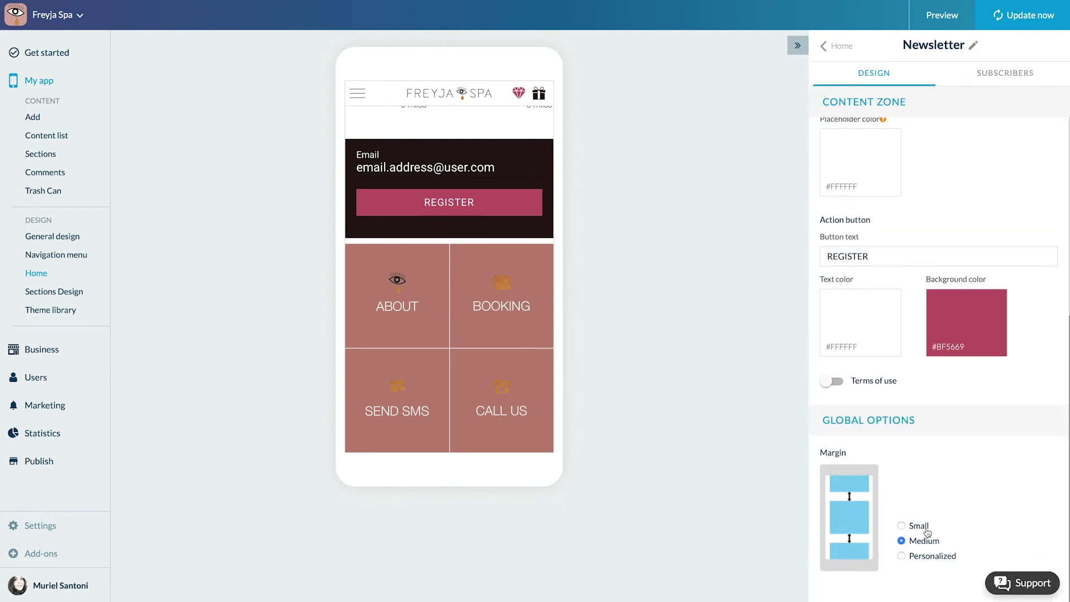
click(901, 556)
scroll(903, 555, down, 3)
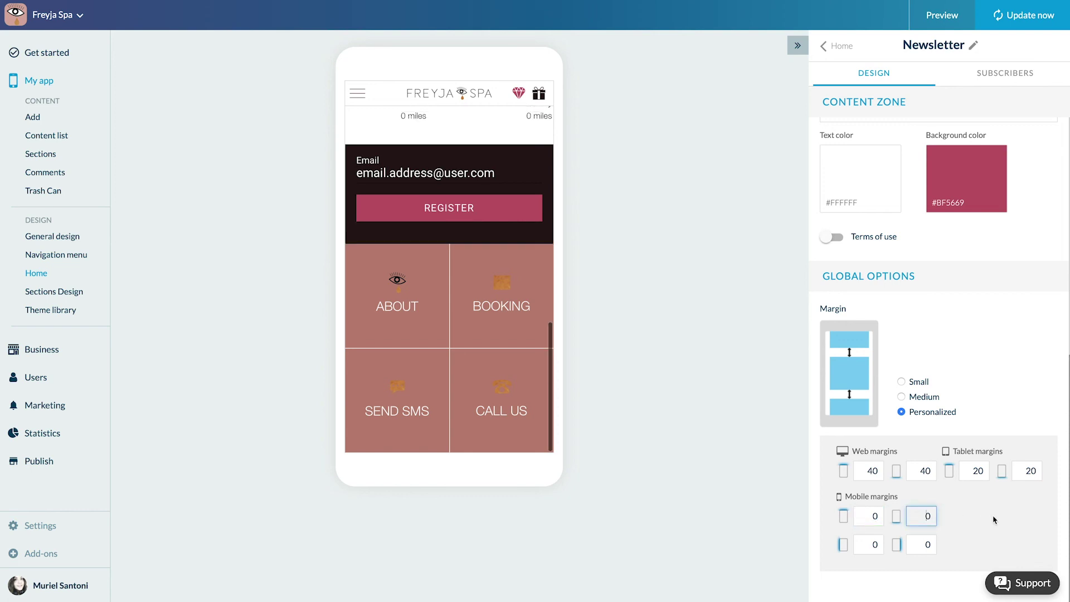
Step: Go back from the Newsletter settings to the Home widget list, where Newsletter now sits between Our Staff and Link
click(828, 50)
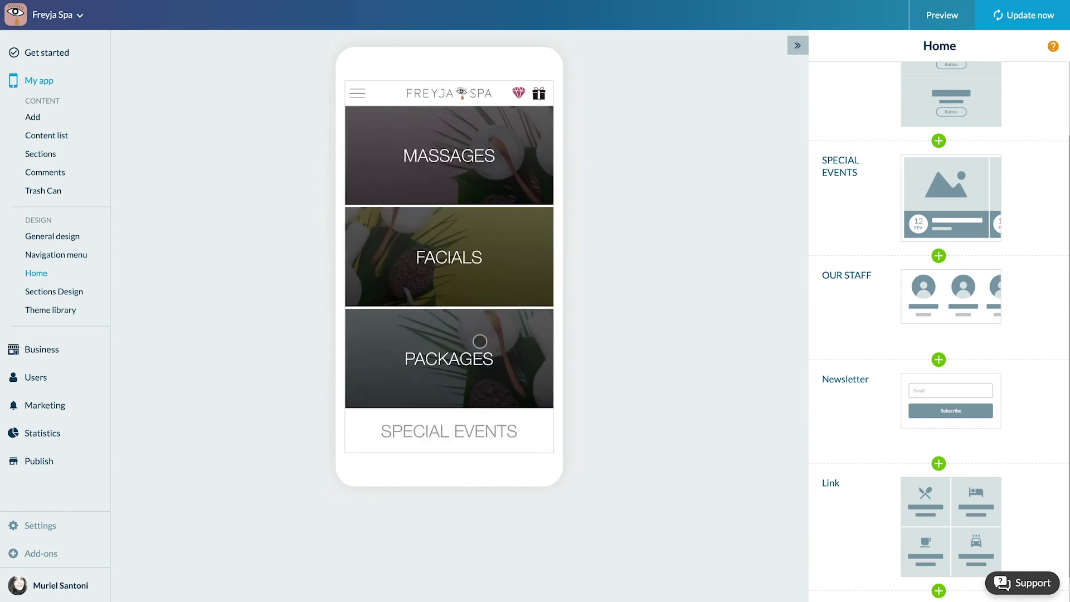